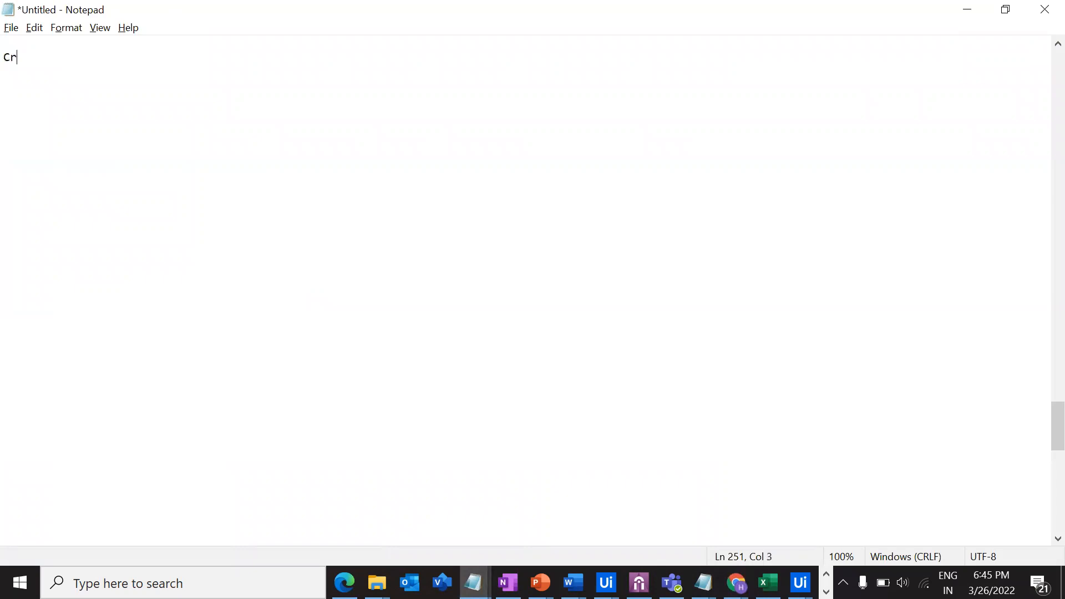
- Complete the heading "Create A Queue item" in the Notepad notes
type("A Queue item")
key("Return")
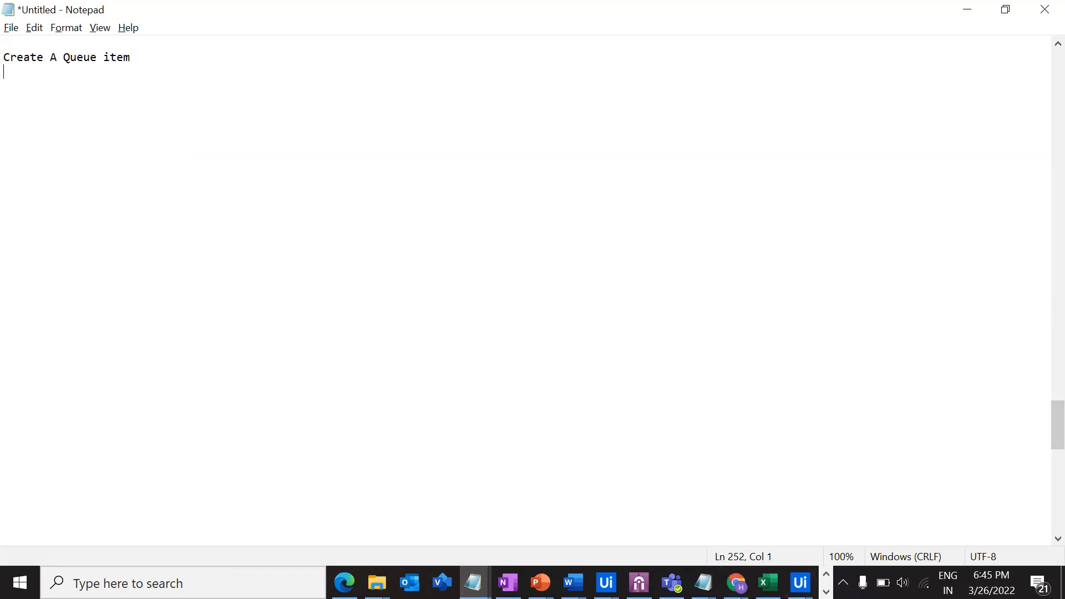
- Switch to the Orchestrator browser window, search Google in a new tab for the channel owner's name, and open their YouTube channel
left_click(736, 583)
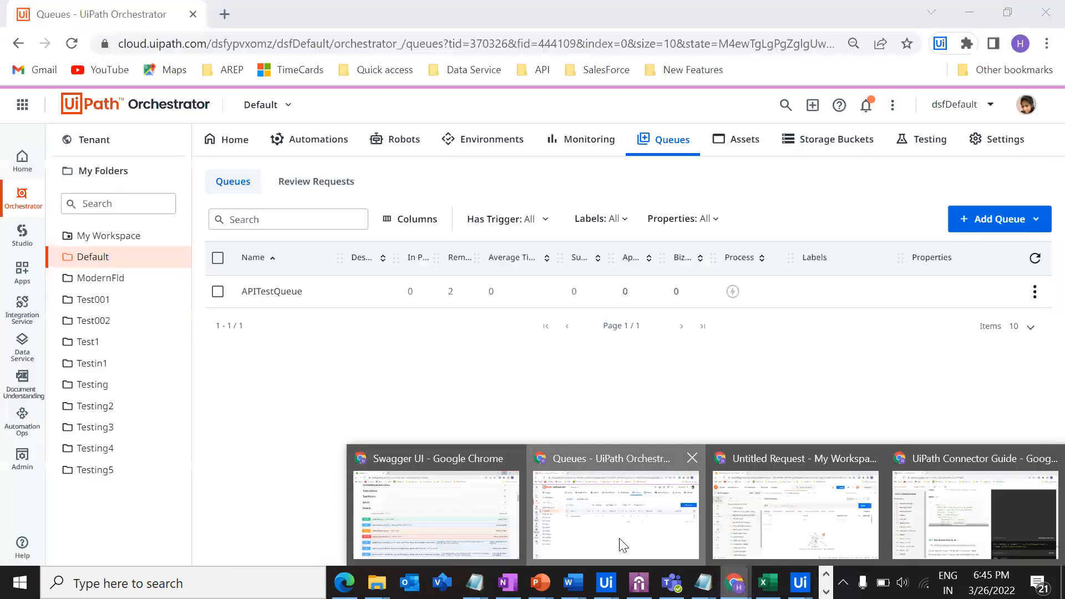
left_click(626, 547)
left_click(218, 13)
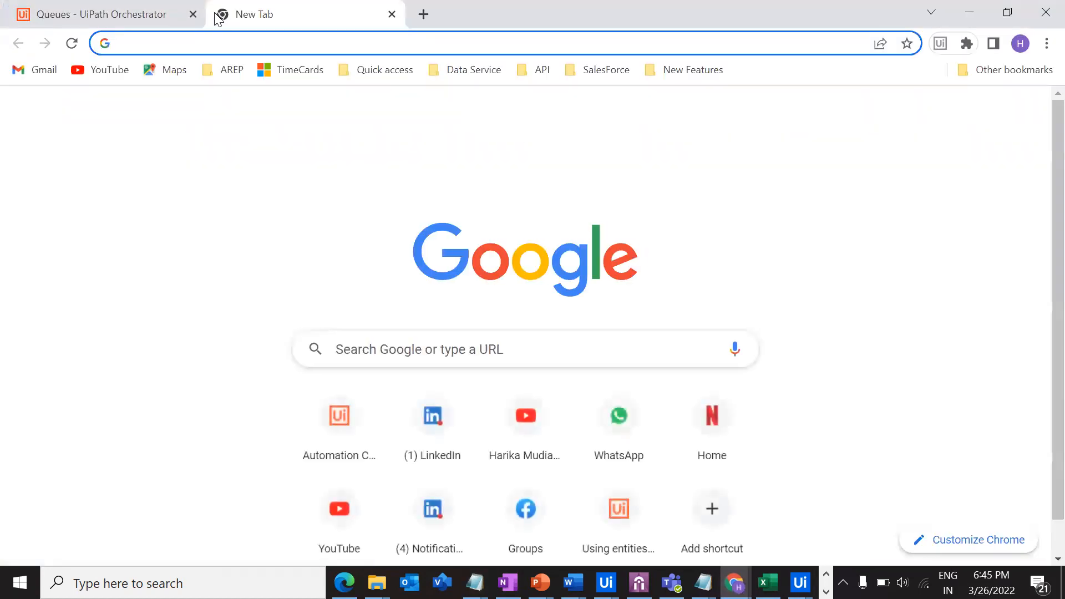
type("harika mudiam")
key("Return")
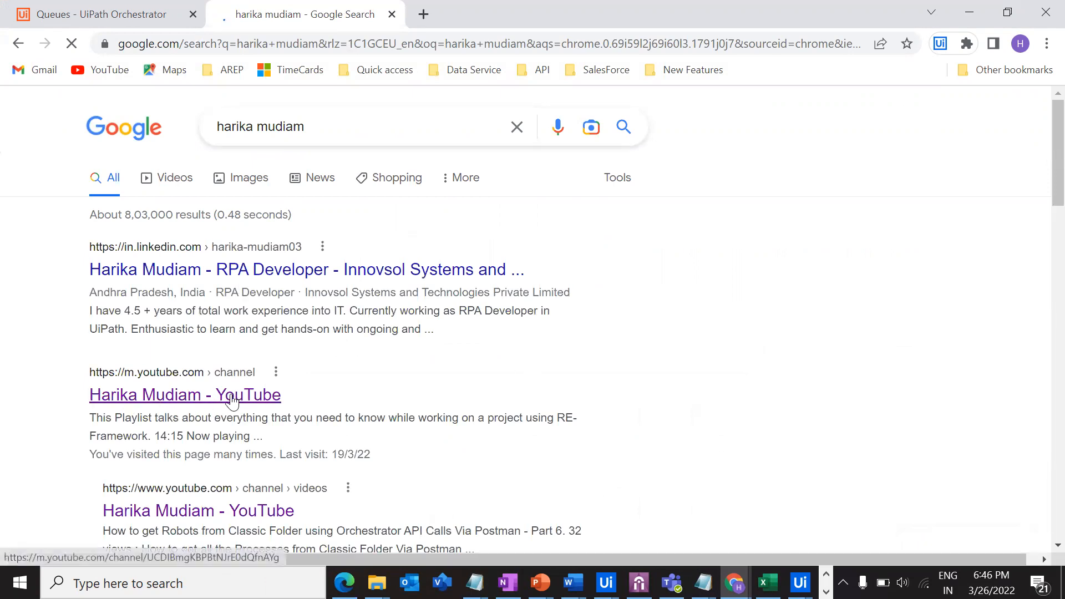
middle_click(195, 400)
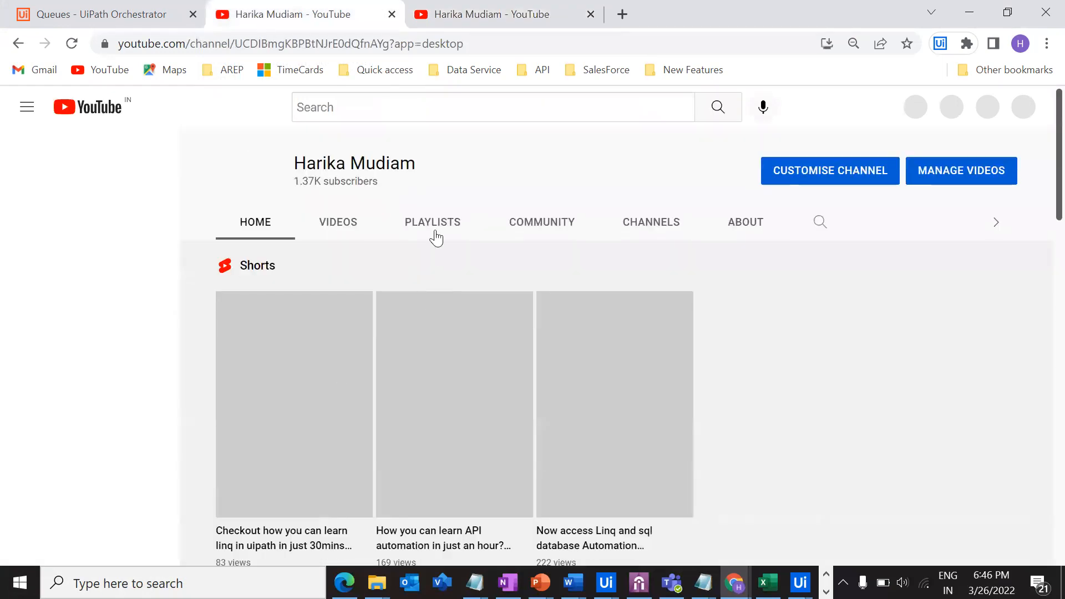
- Open the channel's Orchestrator API Postman playlist, mute the video, and look through the listed parts
left_click(438, 226)
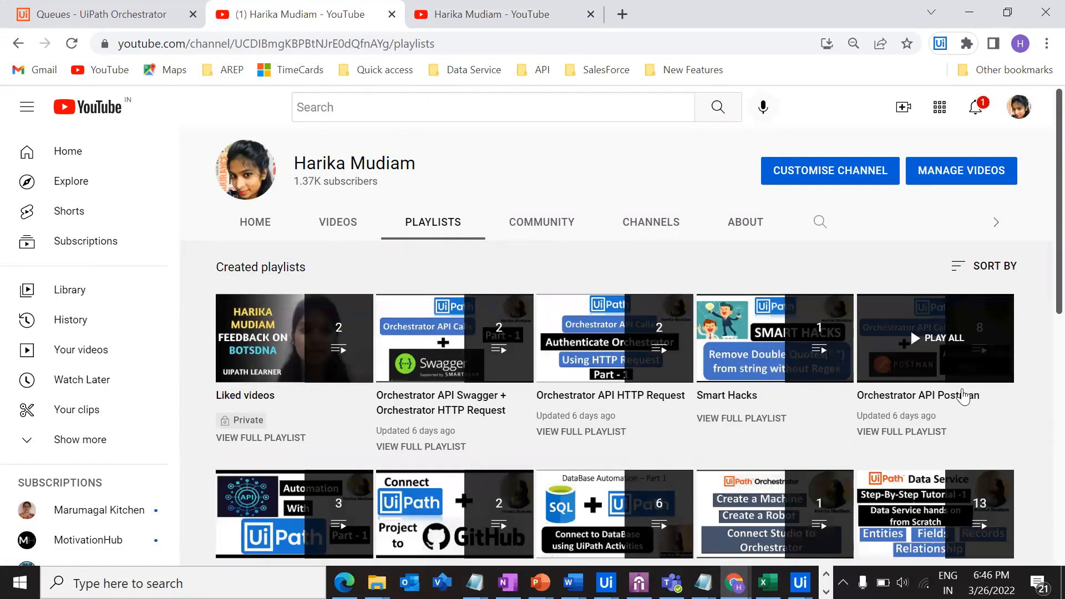
middle_click(964, 396)
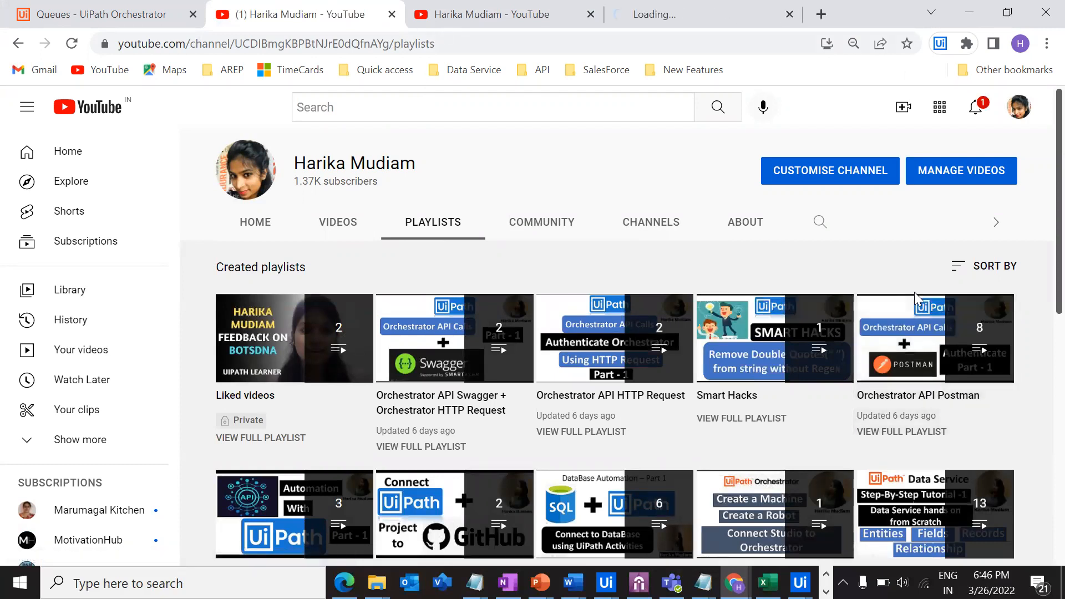
left_click(695, 9)
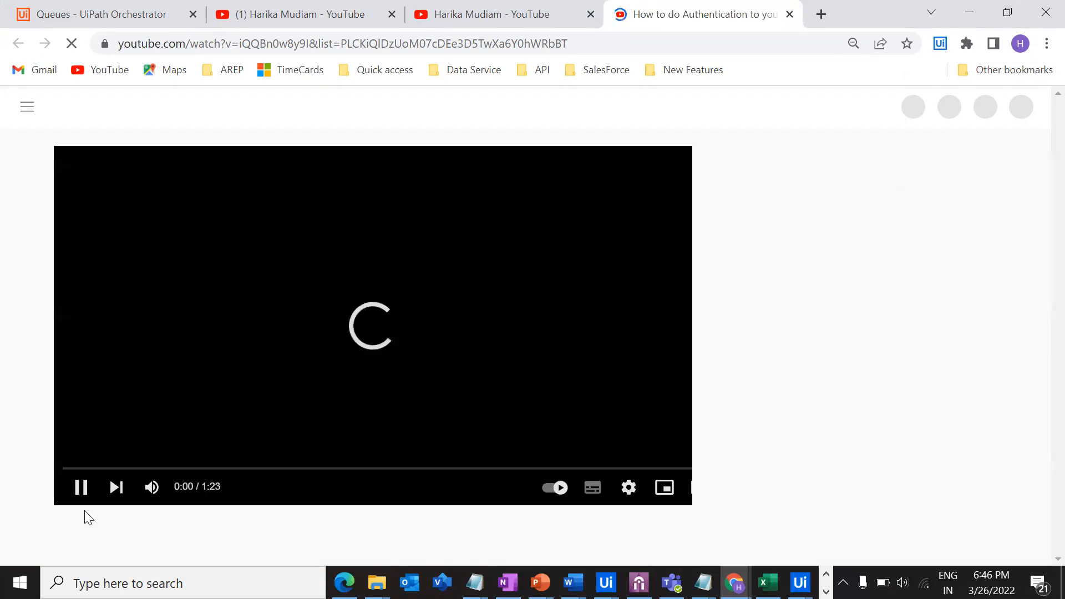
left_click(152, 491)
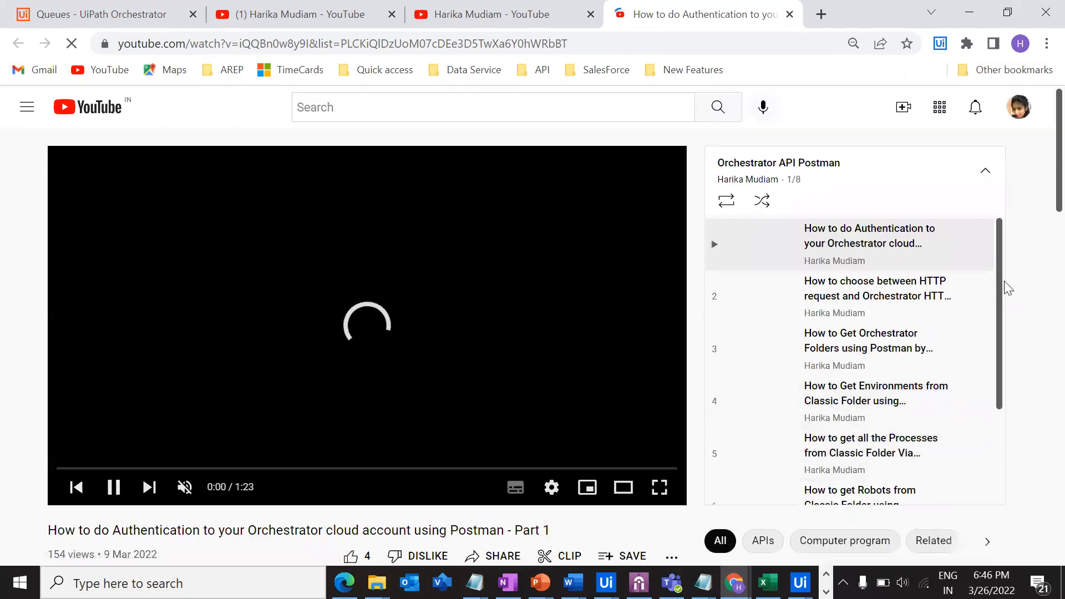
scroll(888, 275, "down", 3)
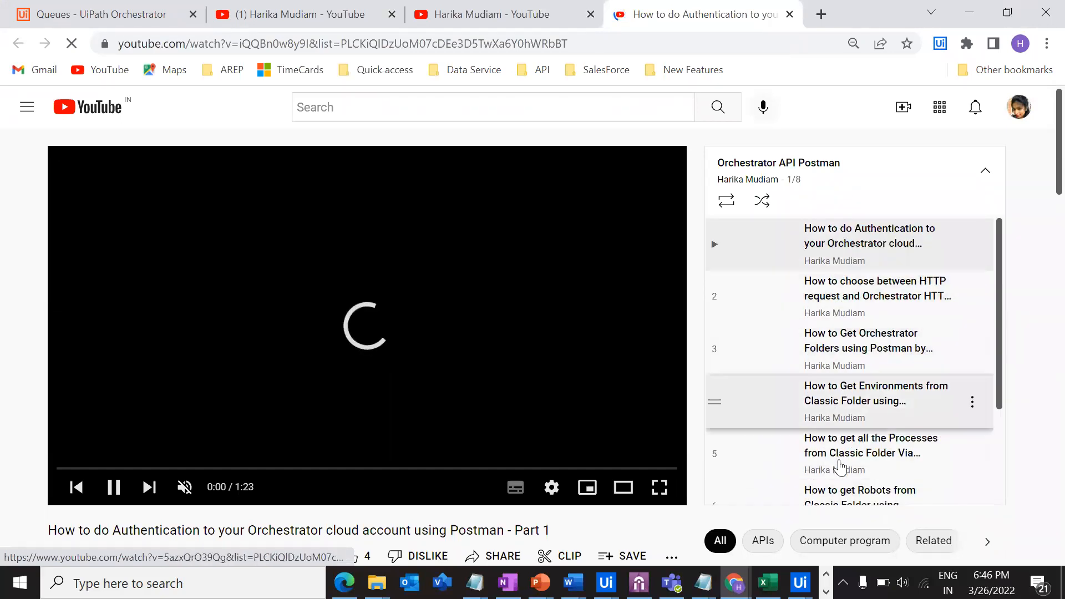
scroll(844, 466, "down", 3)
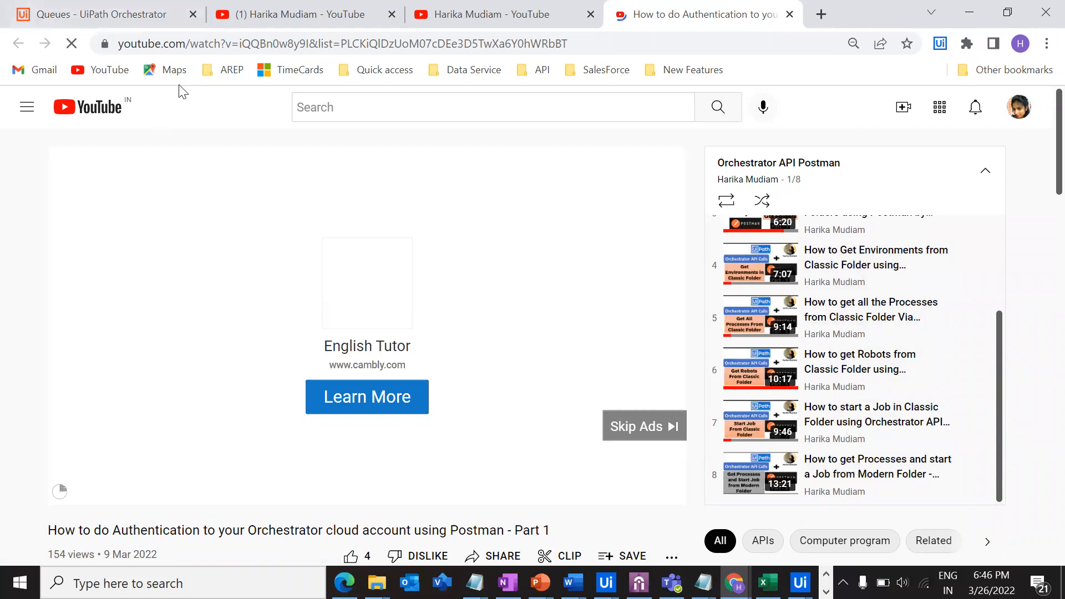
- Switch to the UiPath Connector Guide and copy the endpoint URL of the POST Add Queue Item request
left_click(124, 17)
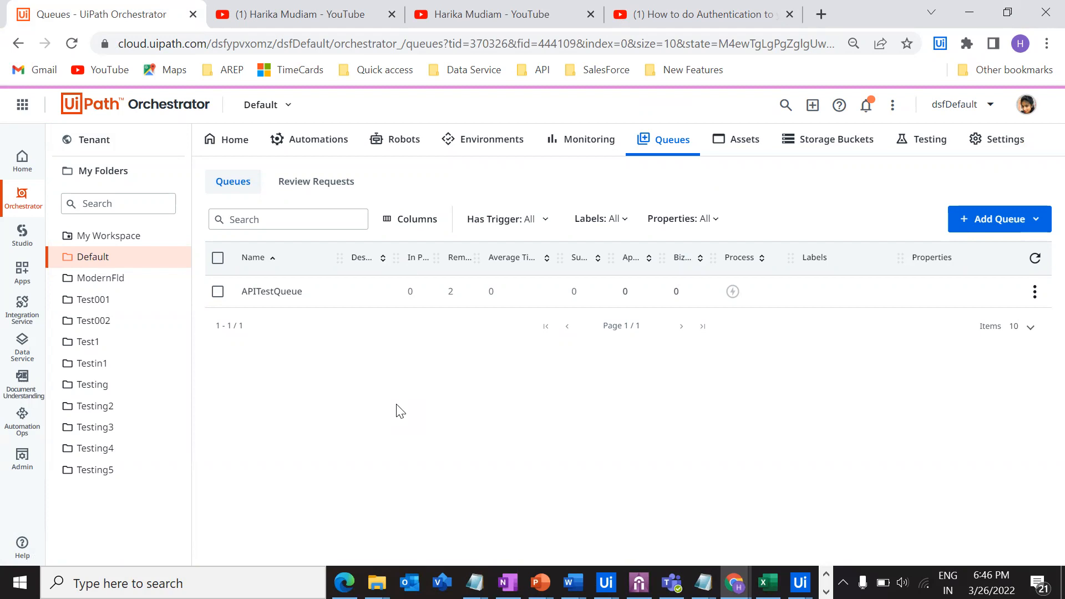
mouse_move(736, 583)
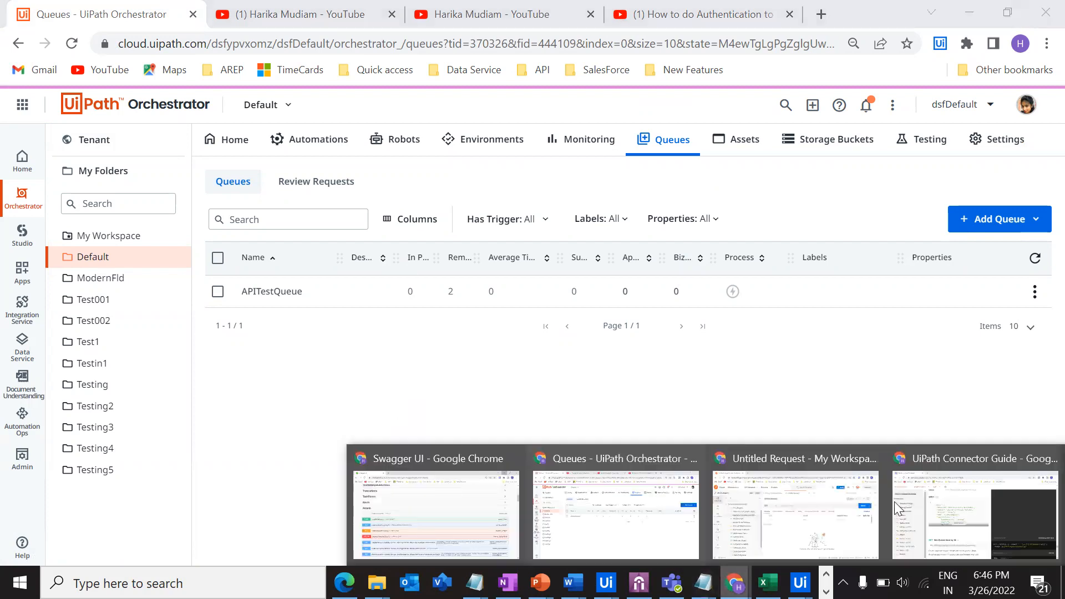
left_click(947, 502)
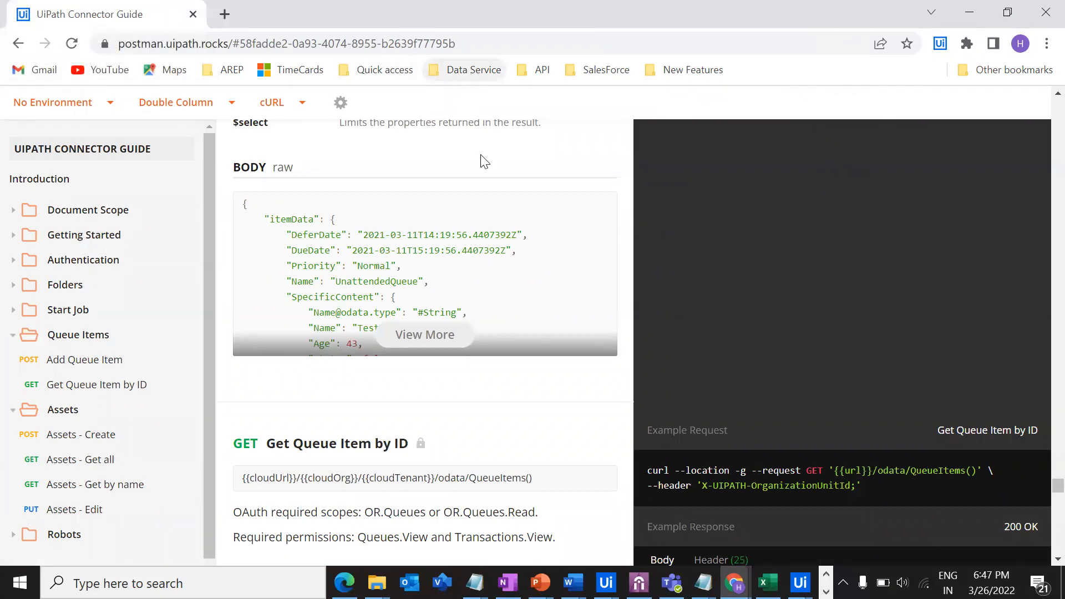
scroll(438, 411, "up", 5)
scroll(442, 409, "up", 8)
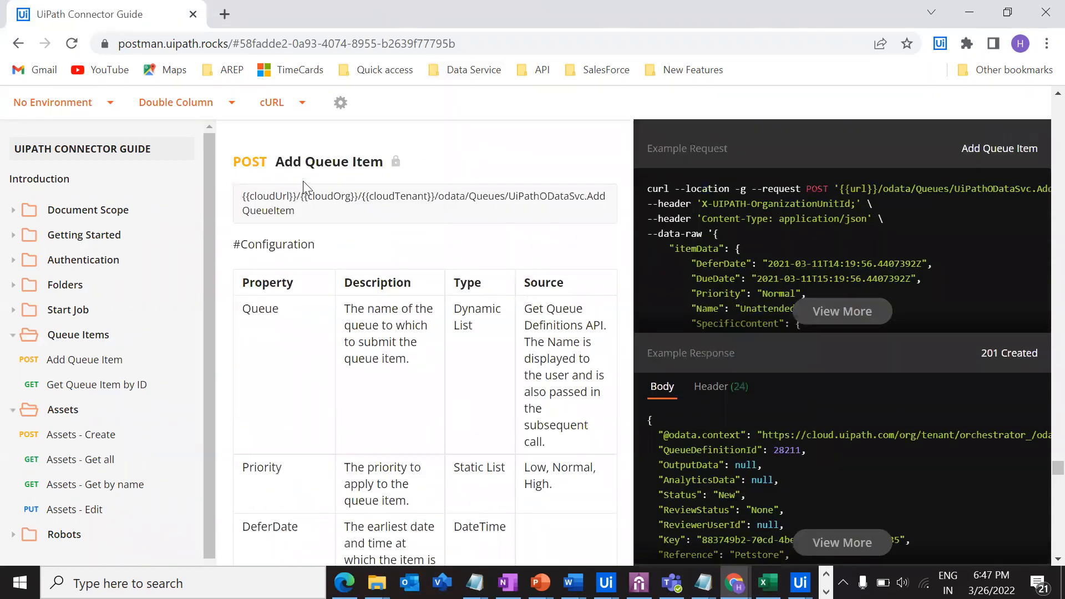
left_click_drag(241, 162, 373, 162)
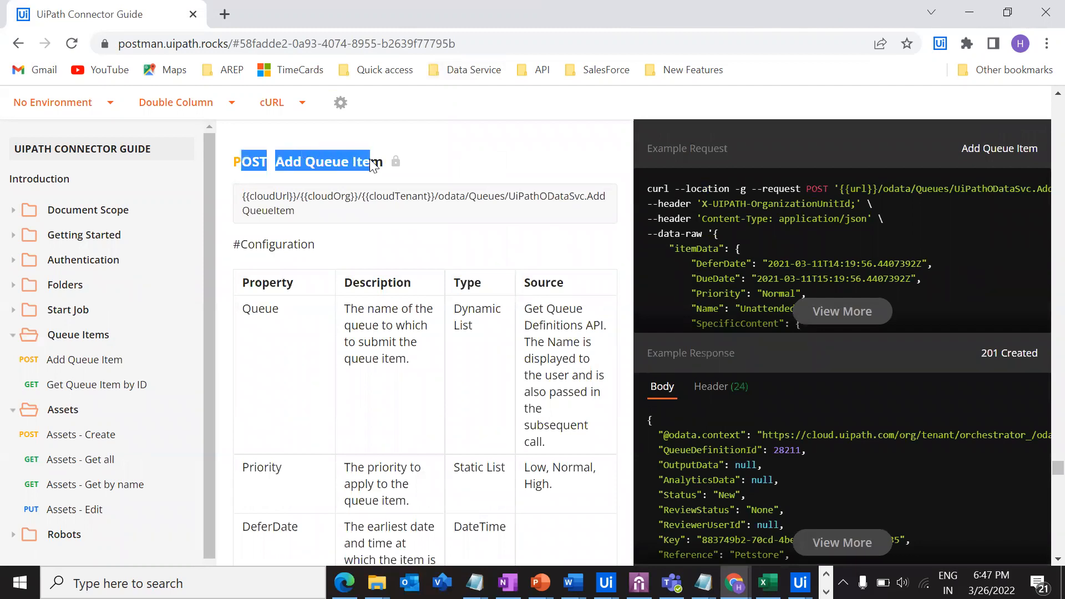
left_click(450, 203)
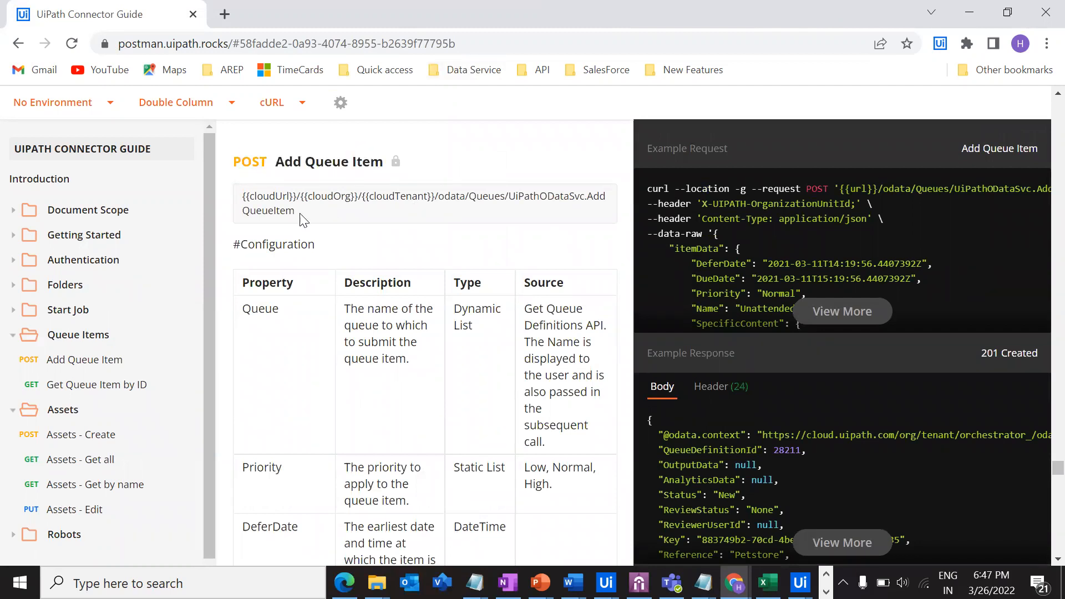
left_click_drag(303, 214, 236, 190)
key("ctrl+c")
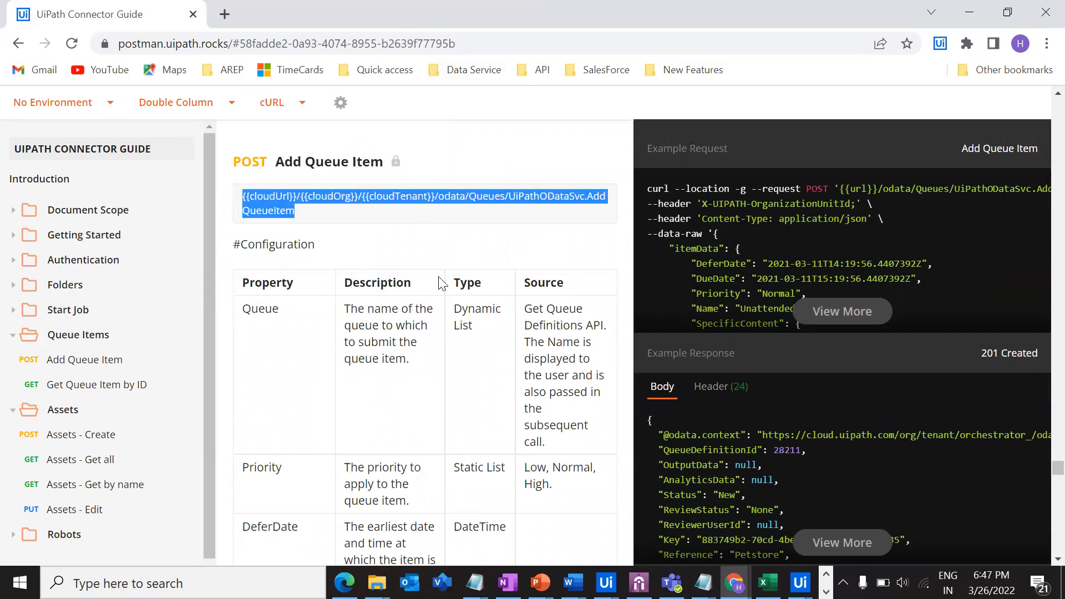
- Paste the endpoint into the untitled request in Postman and remove its {{cloudUrl}}/{{cloudOrg}}/{{cloudTenant}} prefix
left_click(735, 582)
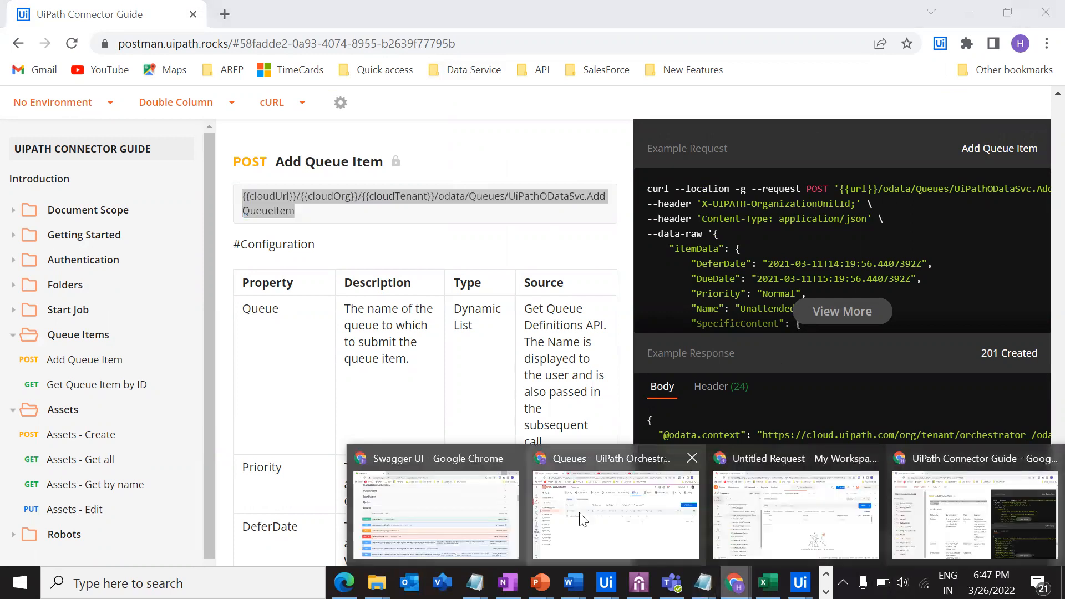
left_click(799, 508)
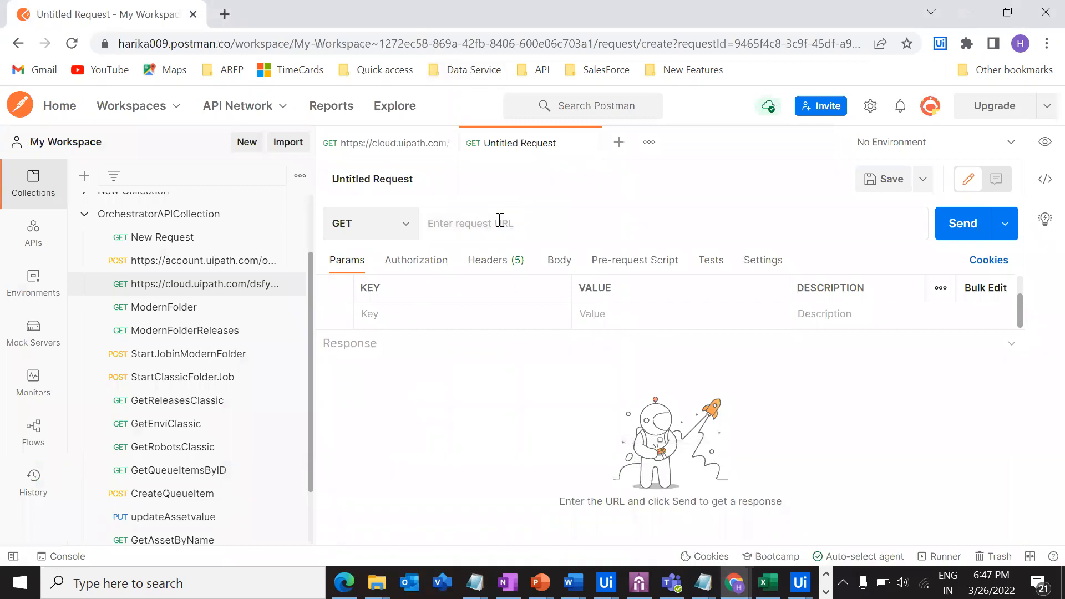
key("ctrl+v")
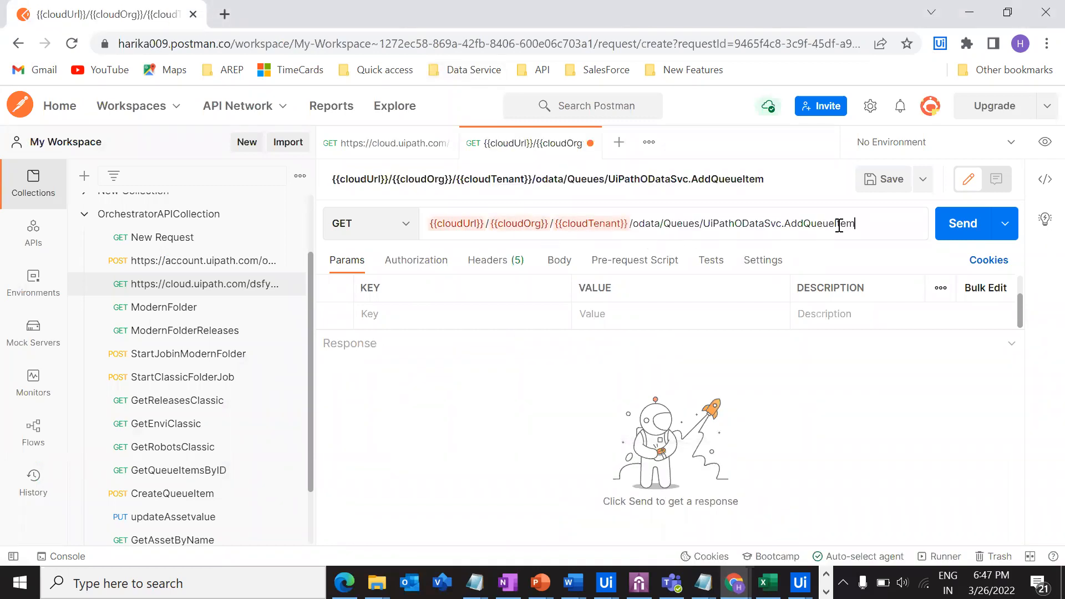
left_click_drag(638, 224, 862, 229)
left_click(863, 229)
left_click_drag(631, 224, 370, 222)
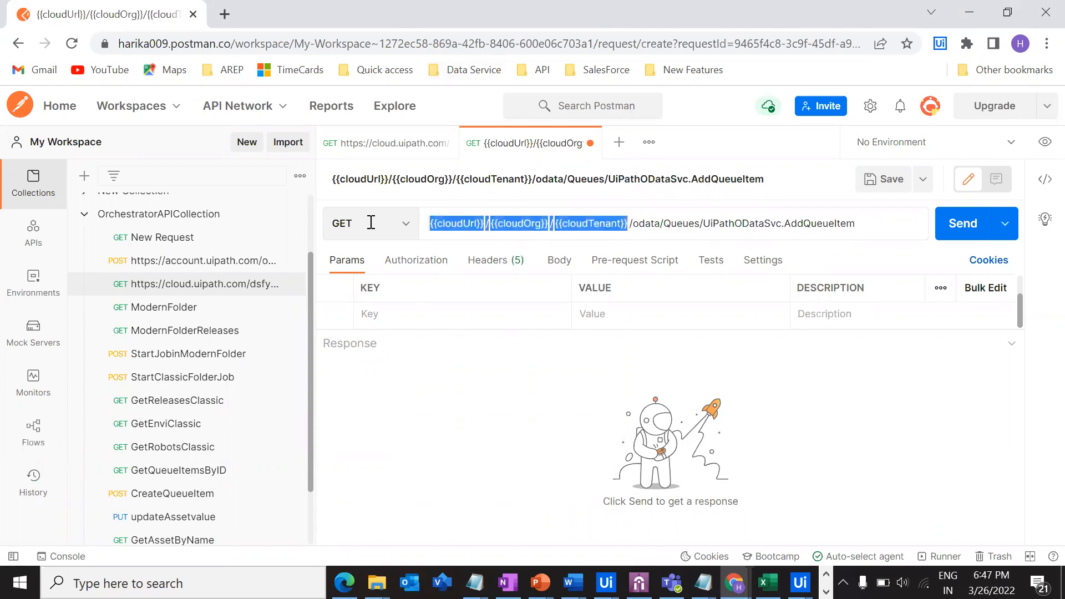
key("BackSpace")
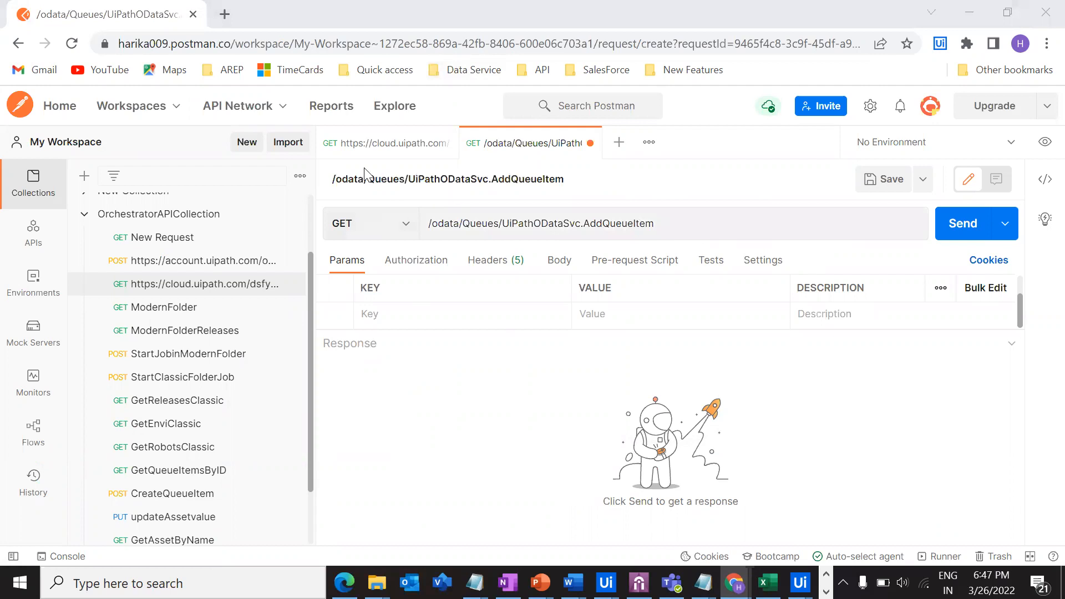
- Copy the Orchestrator base URL through orchestrator_/ and place it before odata/Queues/UiPathODataSvc.AddQueueItem in the Postman request, without a doubled slash
key("alt+Tab")
key("alt+Tab")
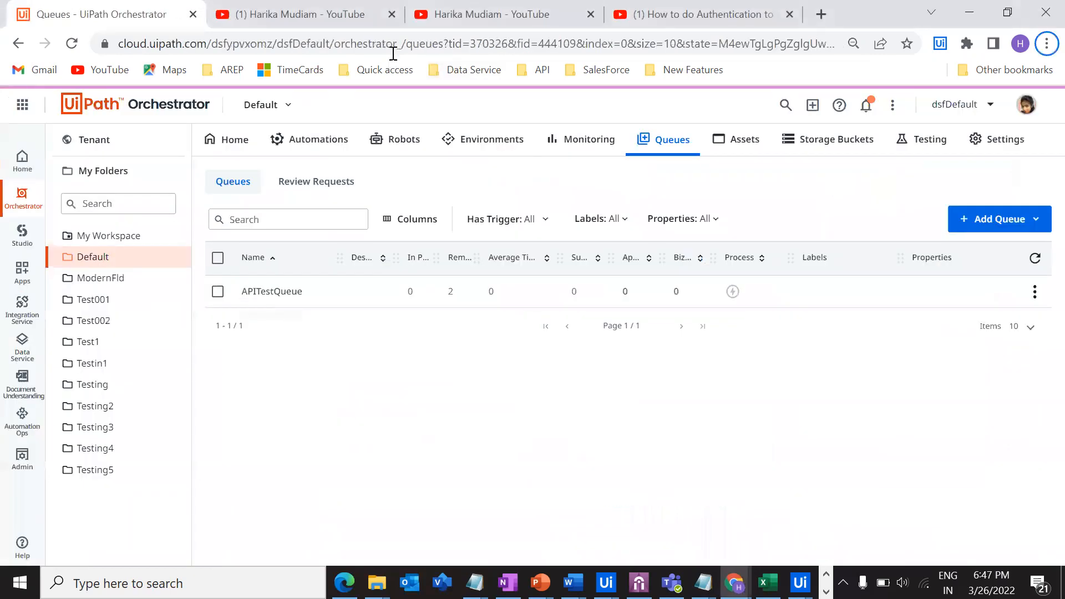
left_click_drag(404, 45, 118, 45)
key("ctrl+c")
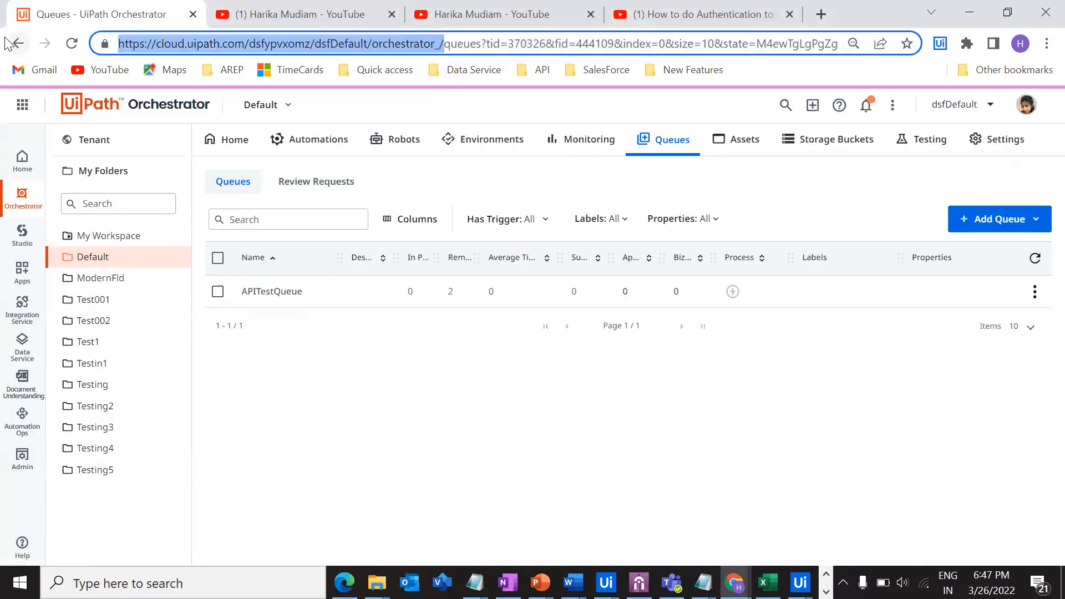
key("alt+Tab")
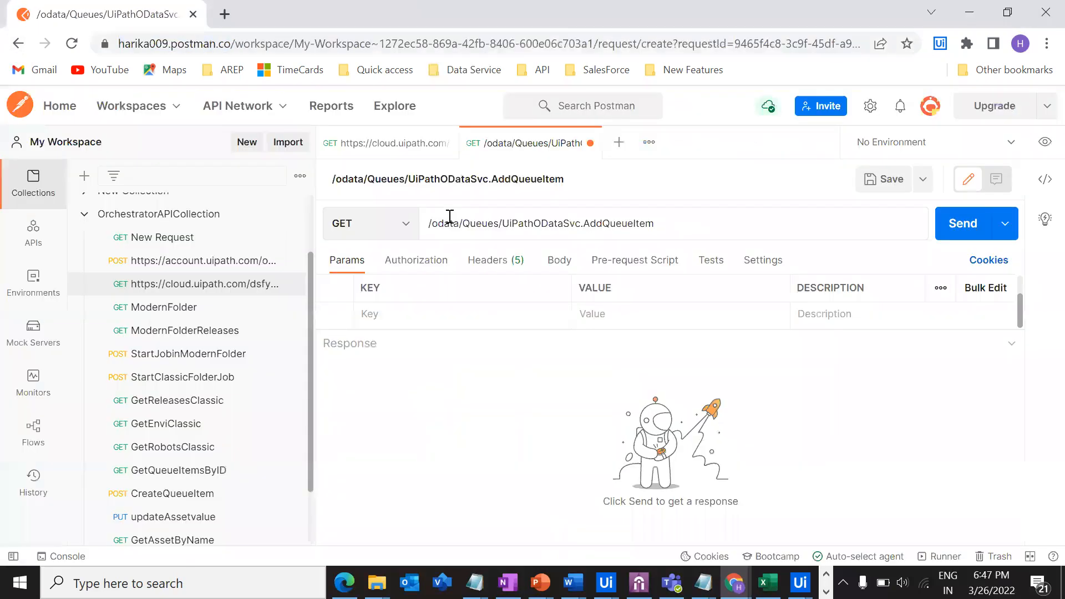
key("ctrl+v")
left_click(728, 228)
key("BackSpace")
key("ctrl+a")
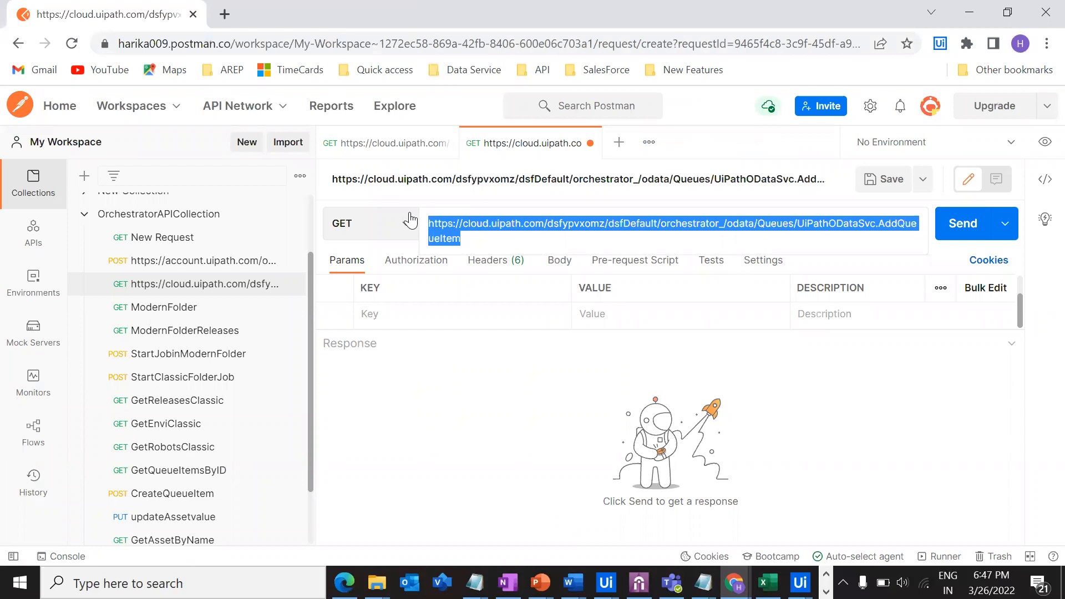
left_click(477, 243)
- Check the Add Queue Item method in the UiPath Connector Guide and set the Postman request's method to POST
key("alt+Tab")
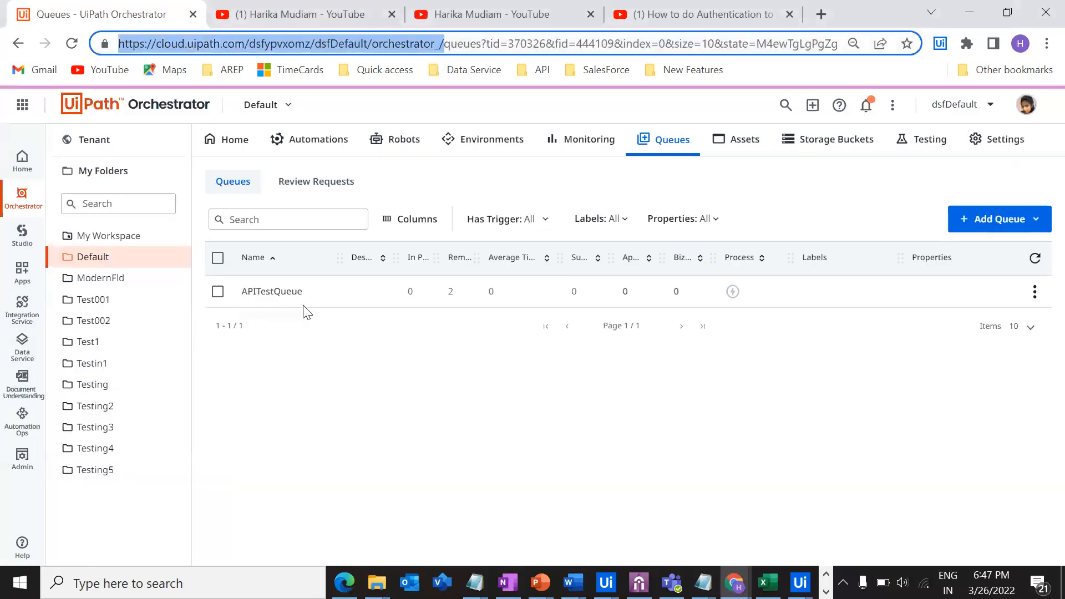
left_click(738, 580)
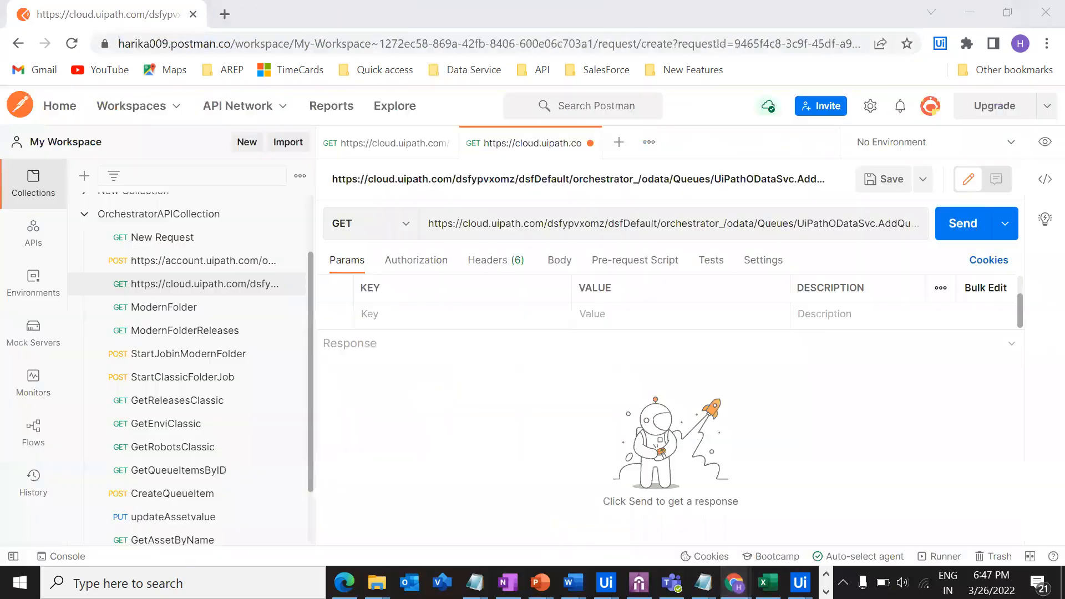
left_click(975, 516)
left_click_drag(304, 162, 255, 158)
left_click(255, 158)
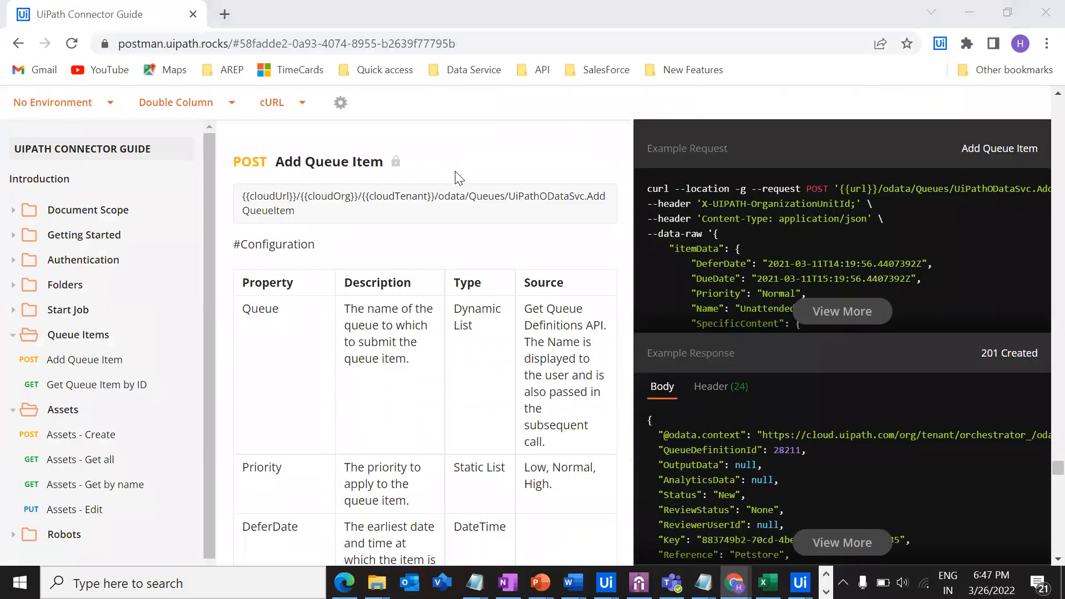
key("alt+Tab")
left_click(350, 225)
left_click(370, 288)
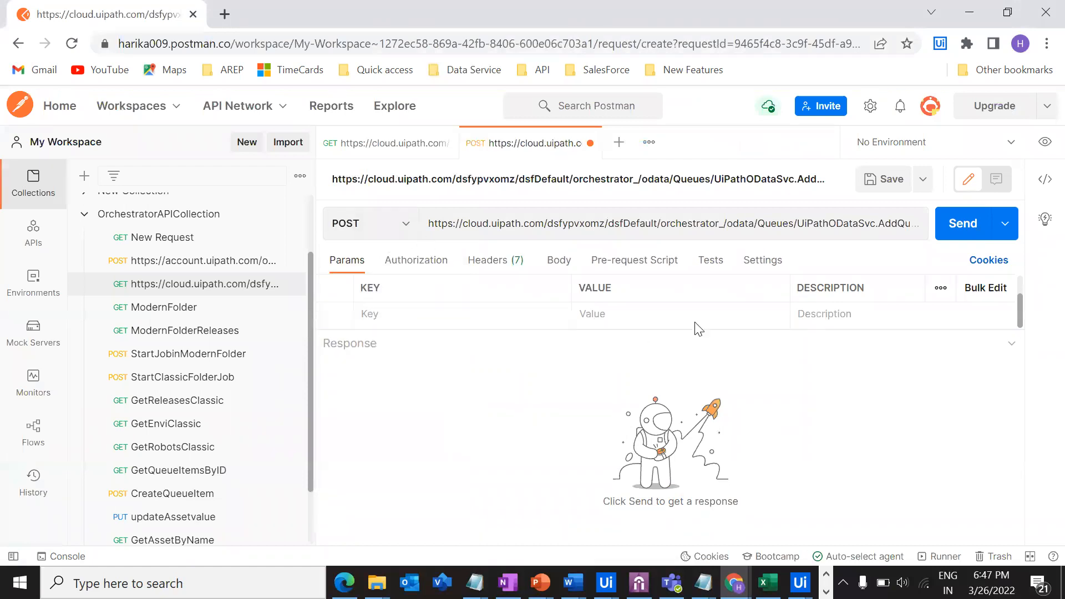
- Check the Add Queue Item authorization in the UiPath Connector Guide, and authorize the Postman request with a Bearer Token, filling in the access token
key("alt+Tab")
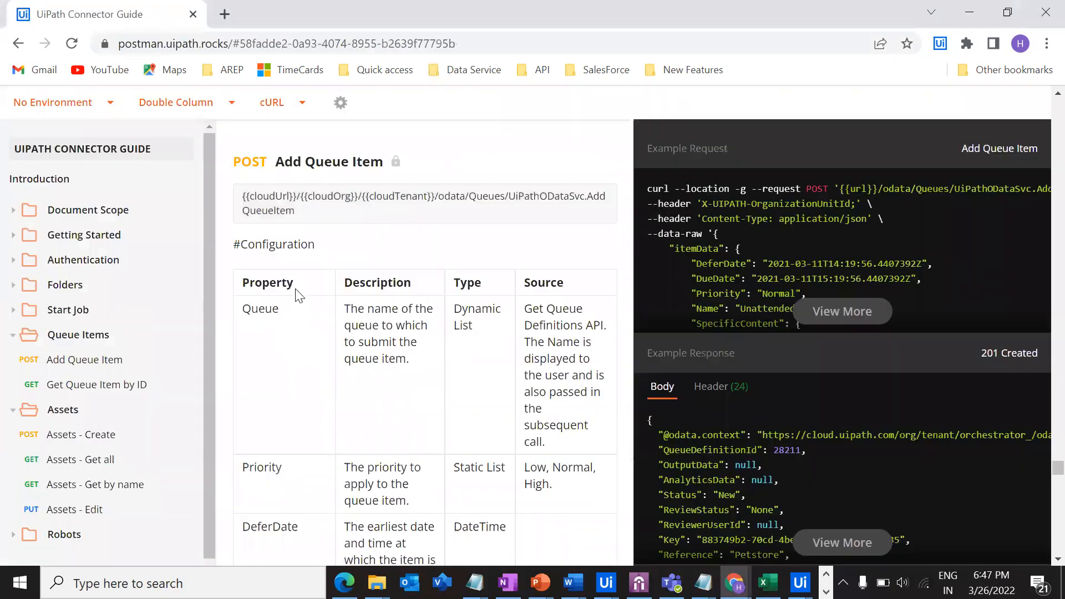
scroll(296, 296, "down", 8)
left_click_drag(234, 329, 356, 328)
left_click(453, 324)
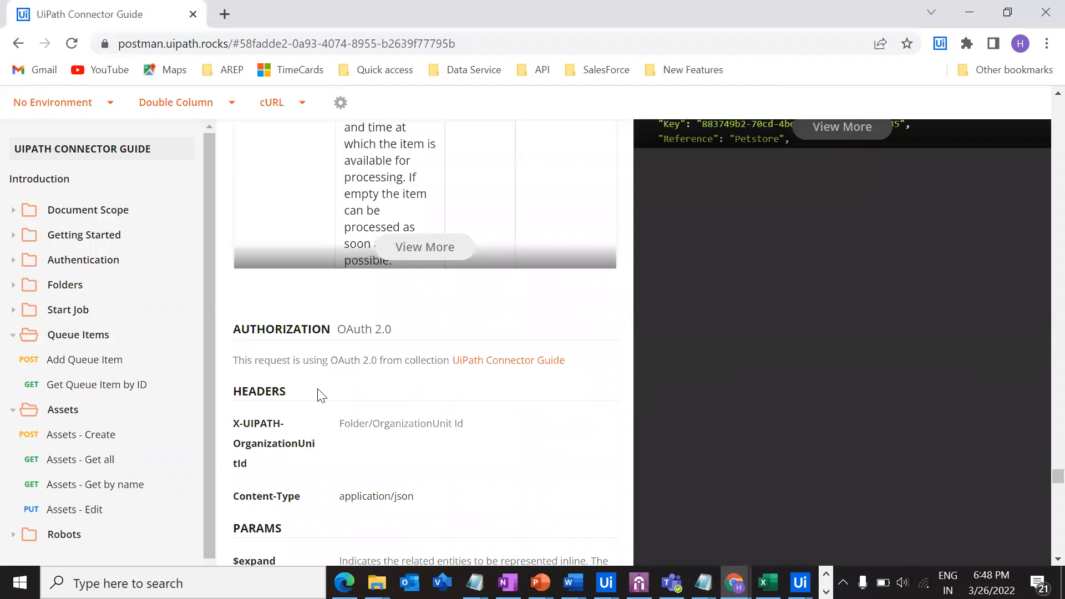
left_click(974, 17)
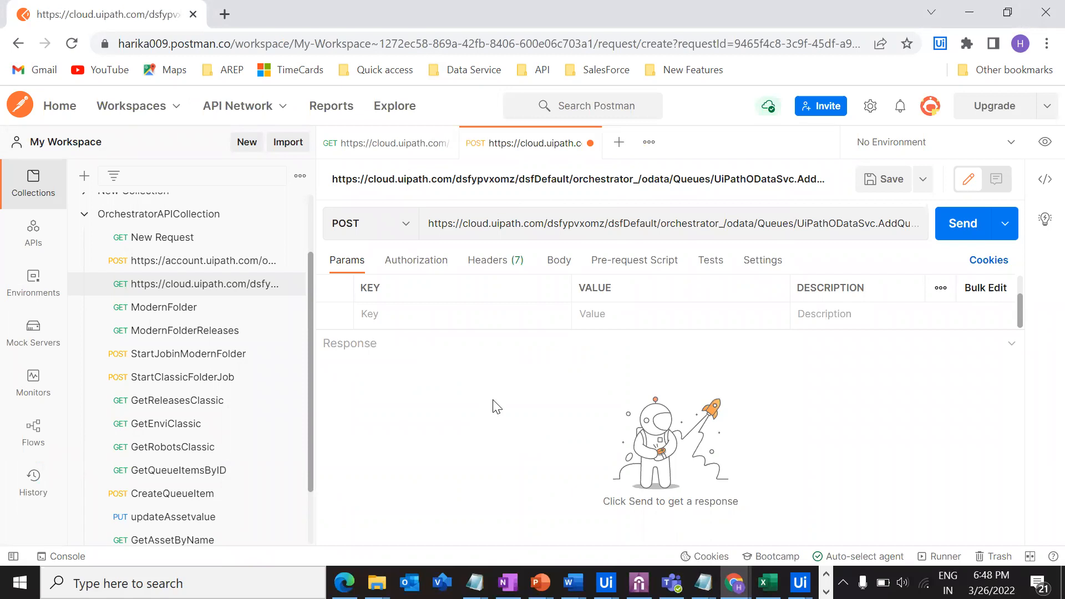
left_click(430, 261)
left_click(452, 313)
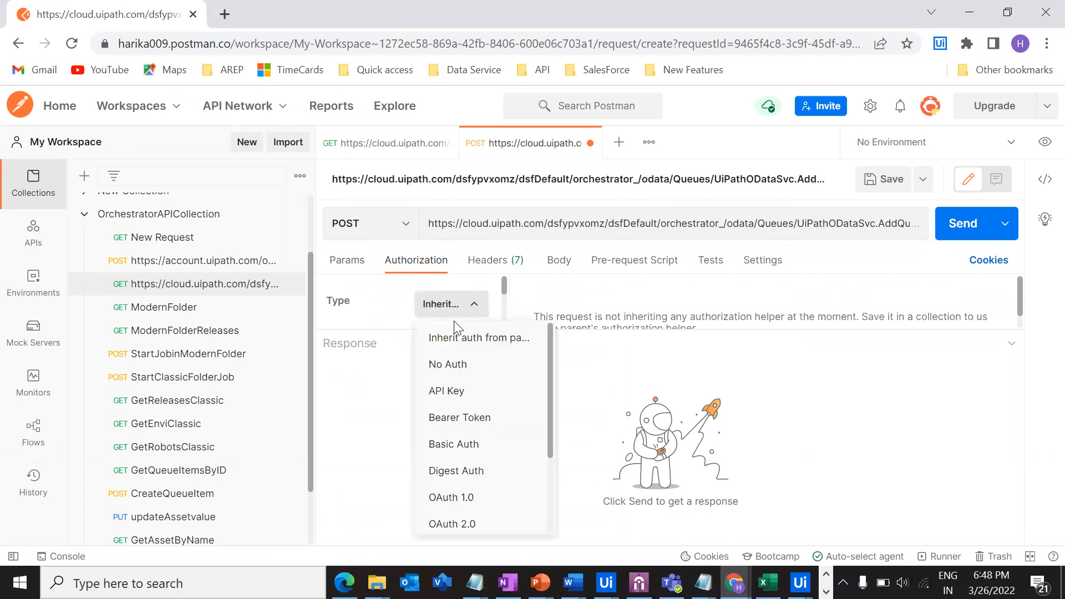
left_click(453, 419)
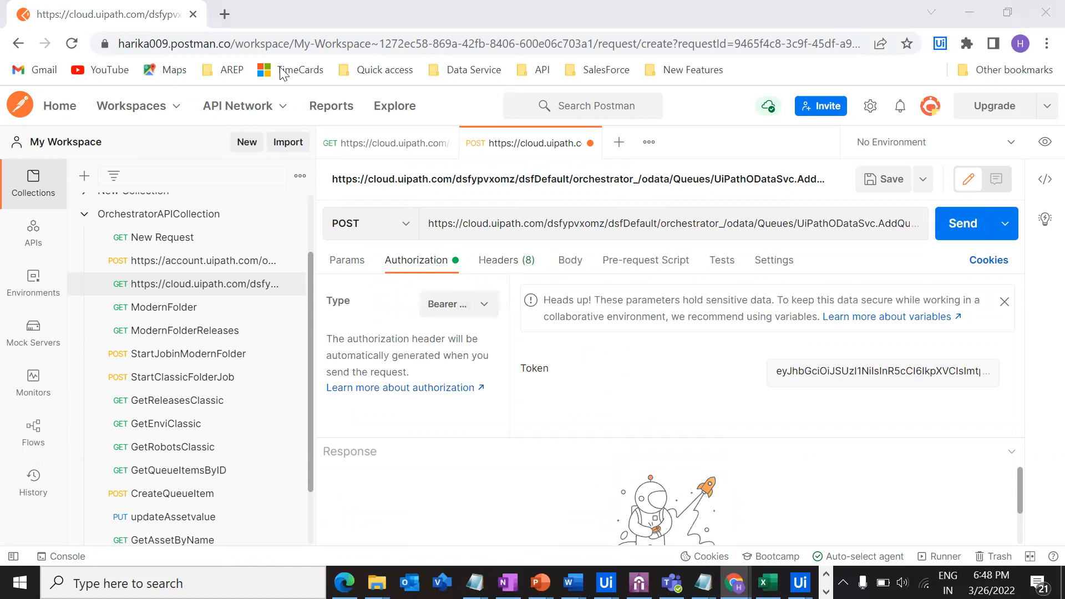
- Switch to the UiPath Connector Guide, review the headers of Add Queue Item and copy the X-UIPATH-OrganizationUnitId header name
key("alt+Tab")
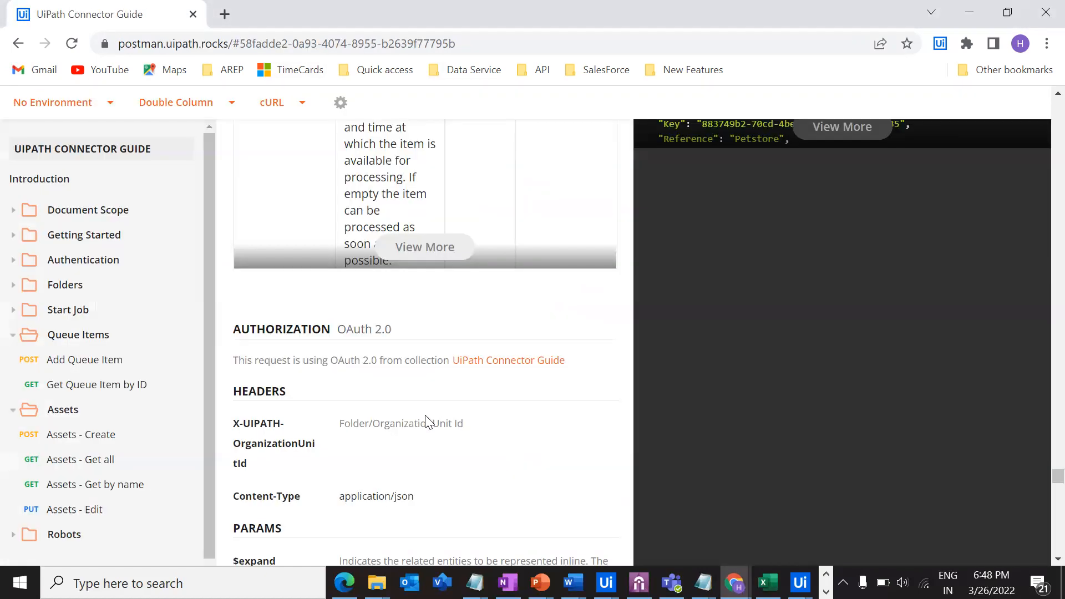
left_click_drag(258, 324, 336, 324)
left_click_drag(243, 396, 297, 396)
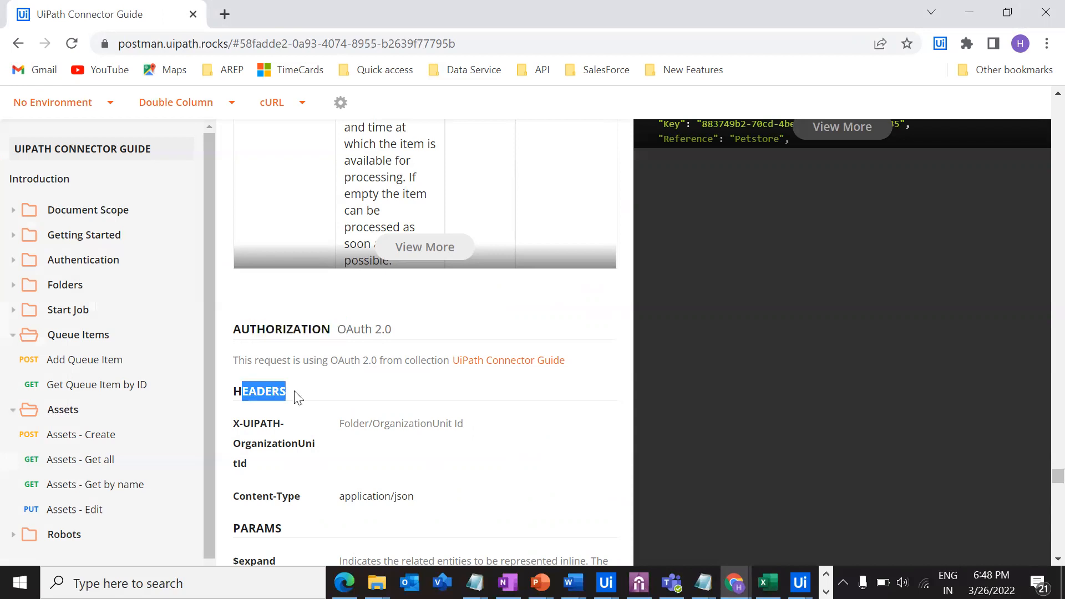
left_click(353, 392)
scroll(349, 387, "down", 1)
left_click_drag(345, 339, 475, 358)
left_click(447, 382)
scroll(448, 383, "up", 5)
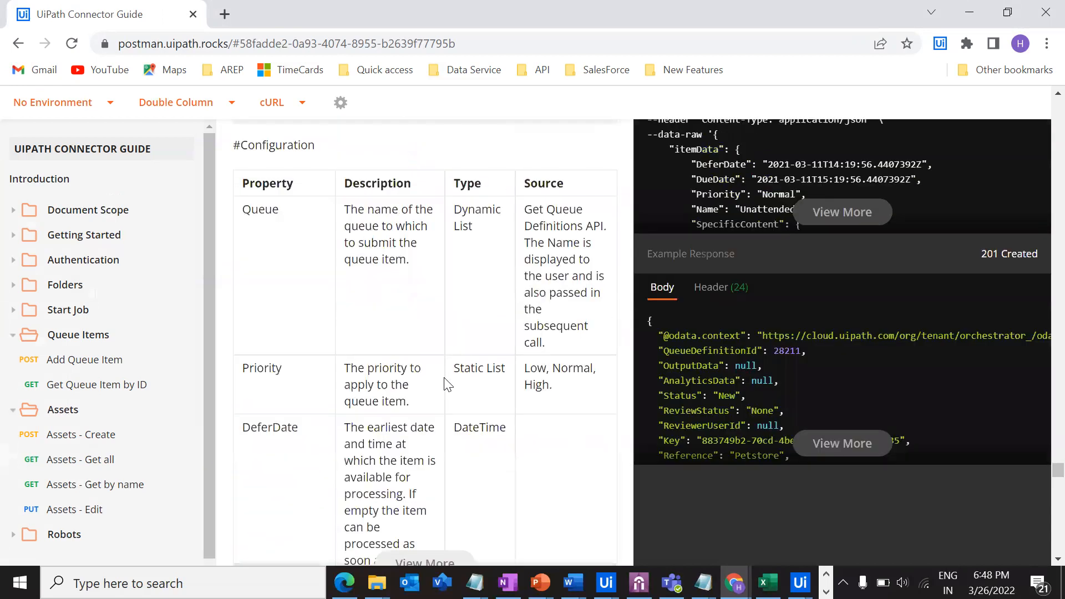
scroll(447, 383, "up", 5)
scroll(448, 385, "down", 10)
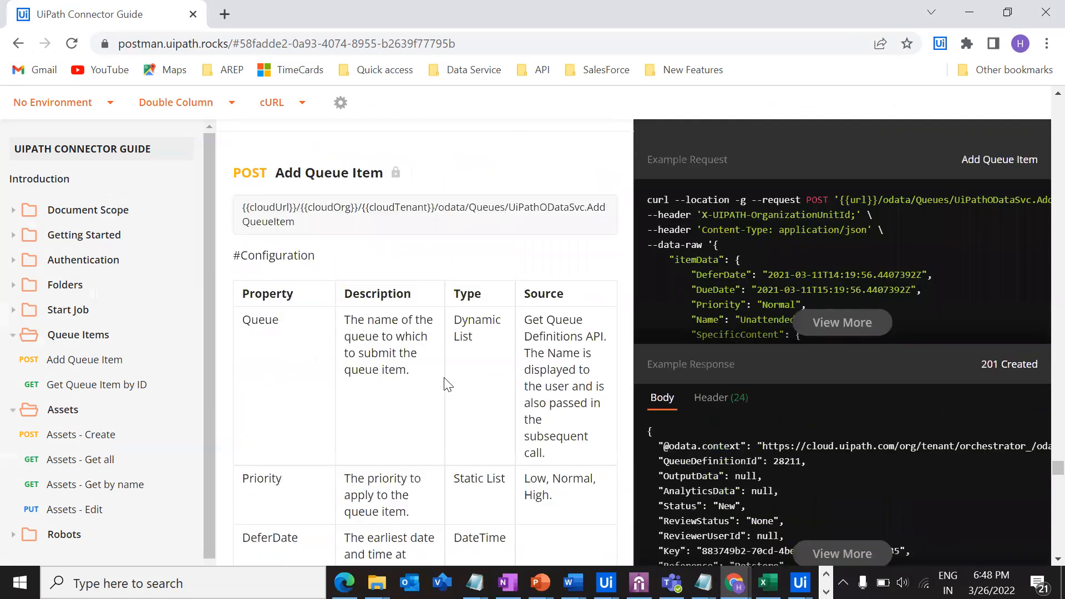
left_click_drag(256, 310, 231, 251)
key("ctrl+c")
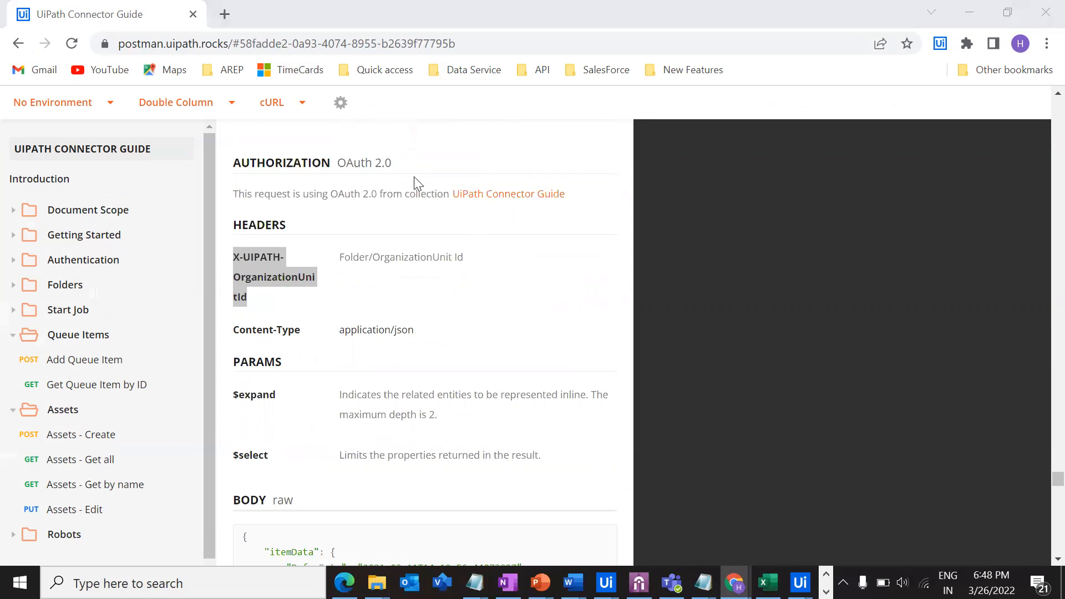
- Add an X-UIPATH-OrganizationUnitId header to the POST request in Postman
key("alt+Tab")
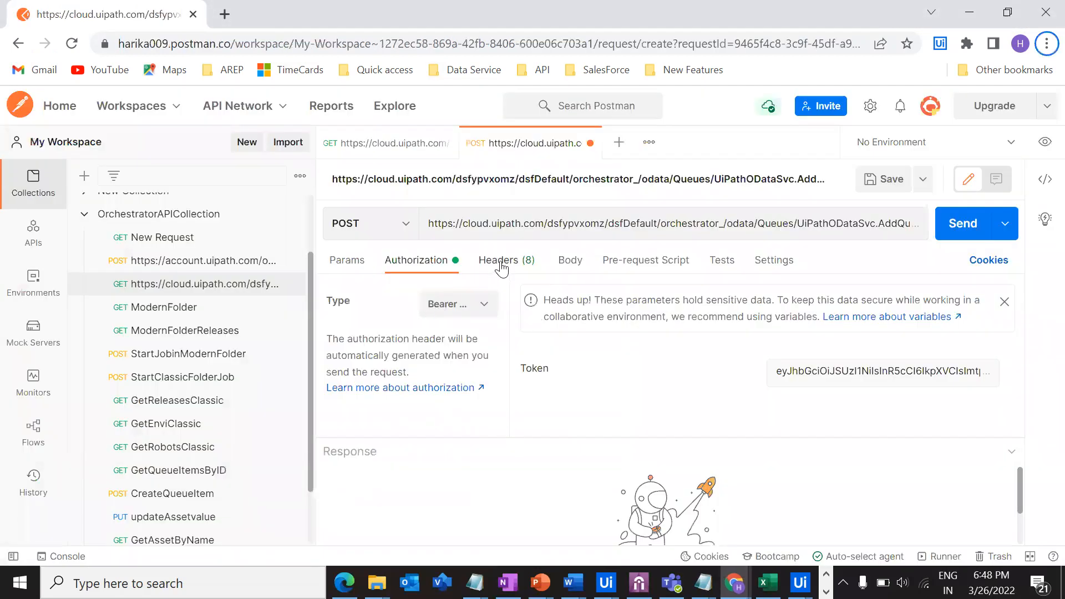
left_click(499, 265)
left_click(393, 421)
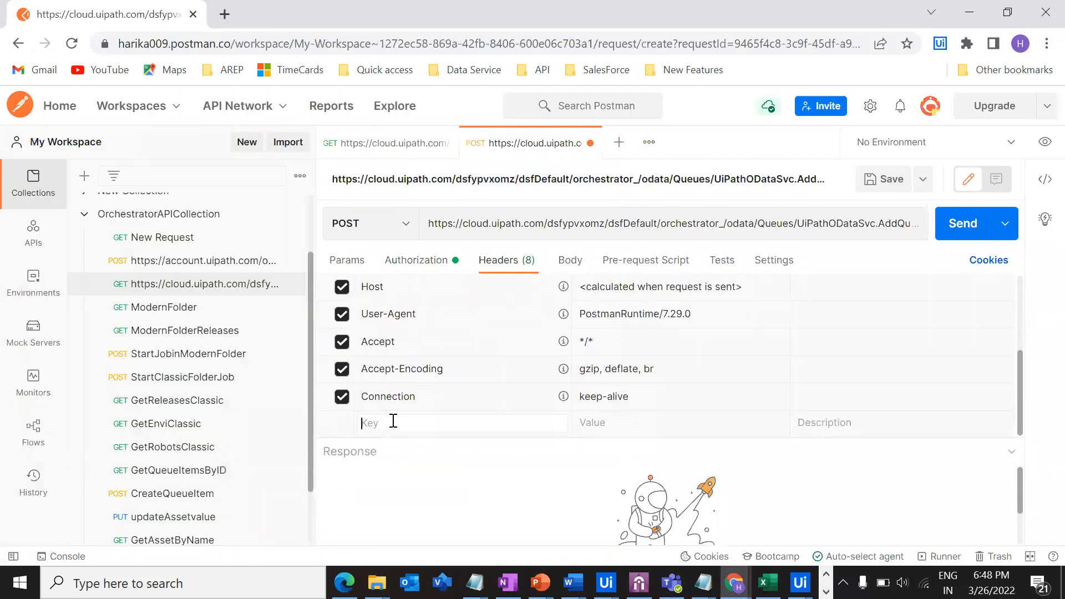
key("ctrl+v")
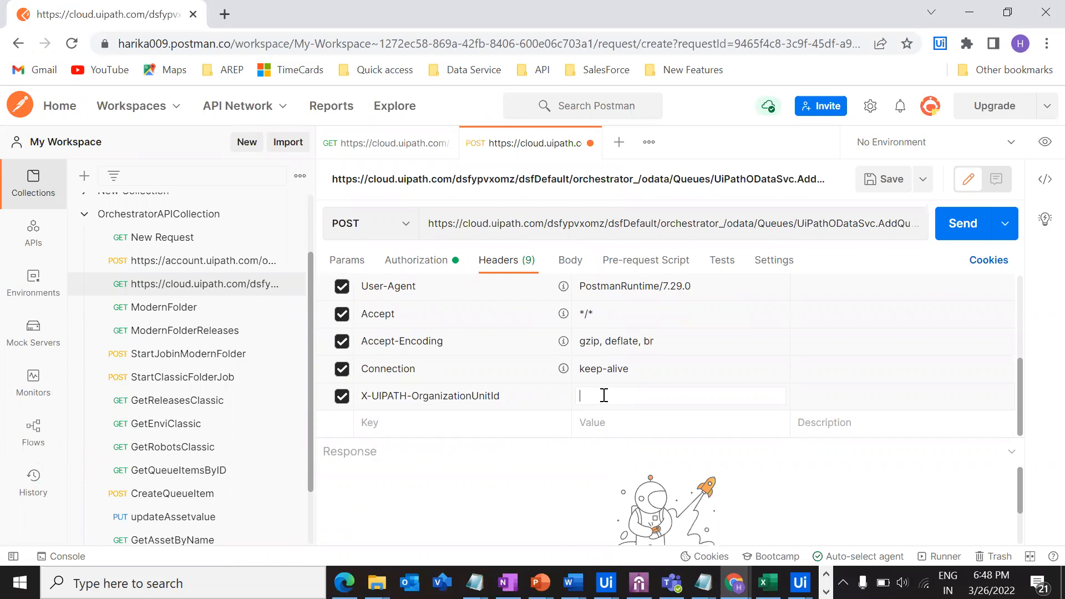
- Open the folders response in Postman, and check in UiPath Orchestrator which folder contains APITestQueue
left_click(395, 150)
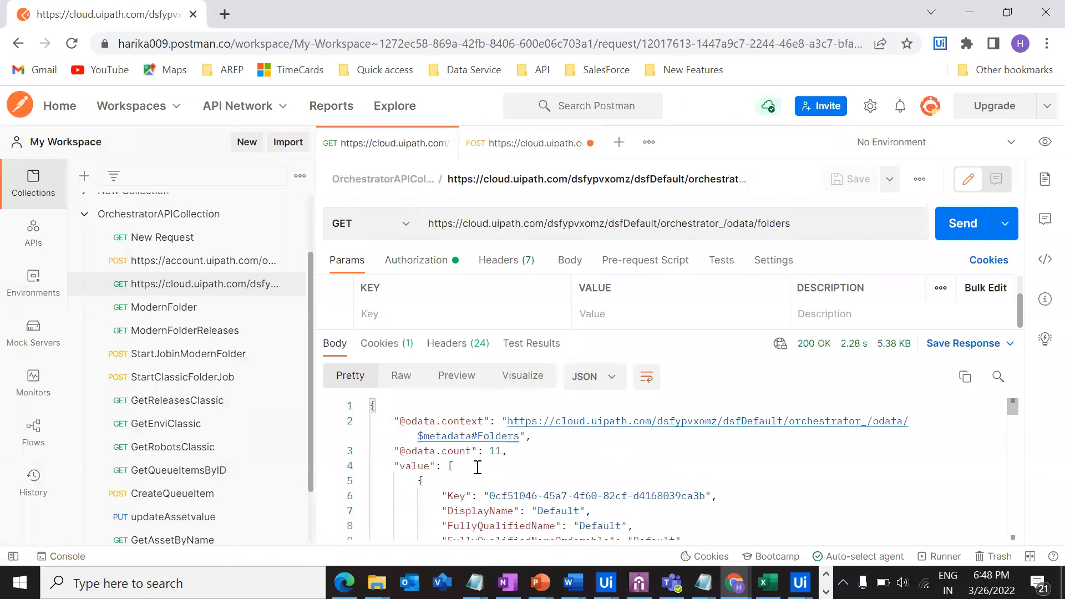
scroll(477, 468, "down", 1)
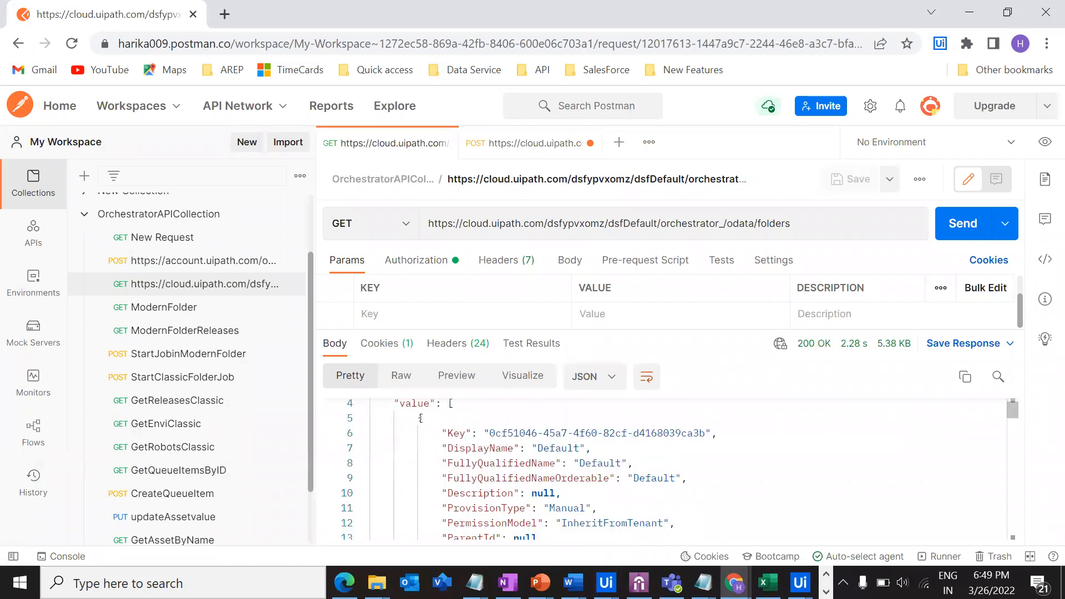
left_click(735, 582)
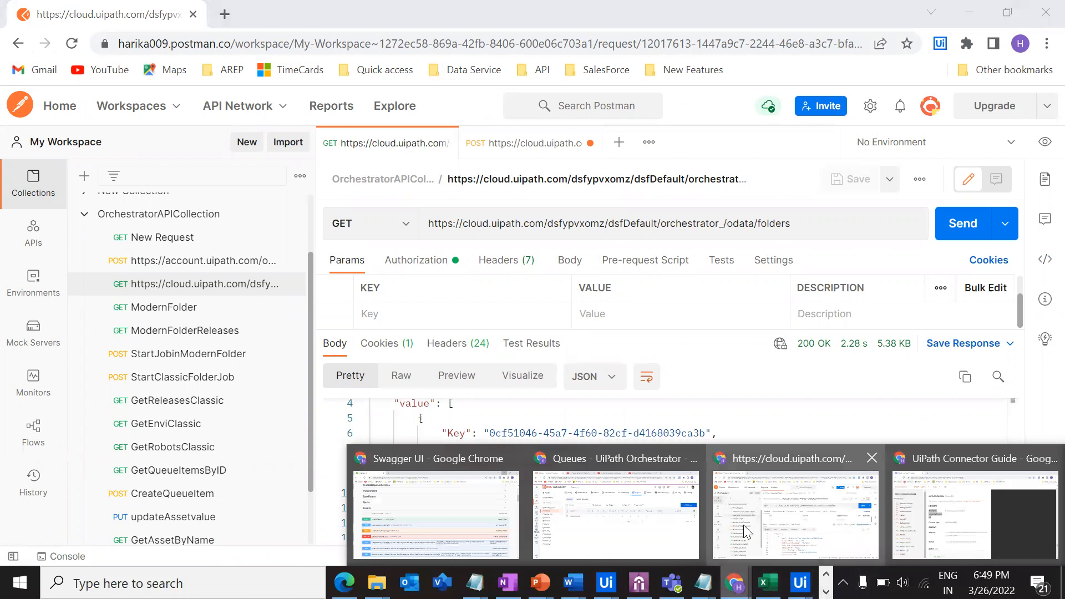
left_click(632, 525)
left_click_drag(237, 291, 306, 294)
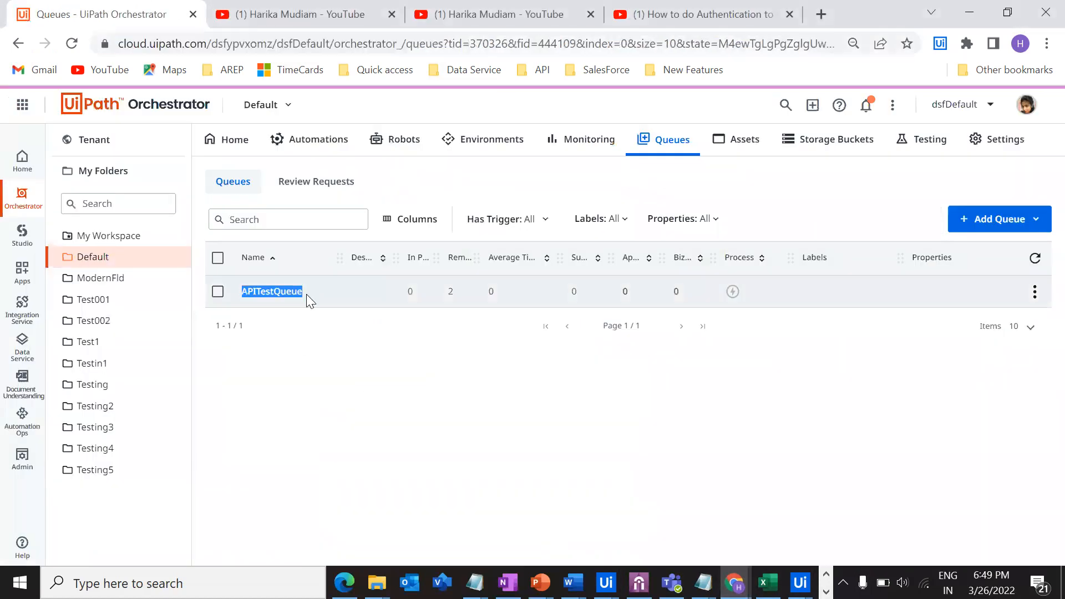
left_click(308, 293)
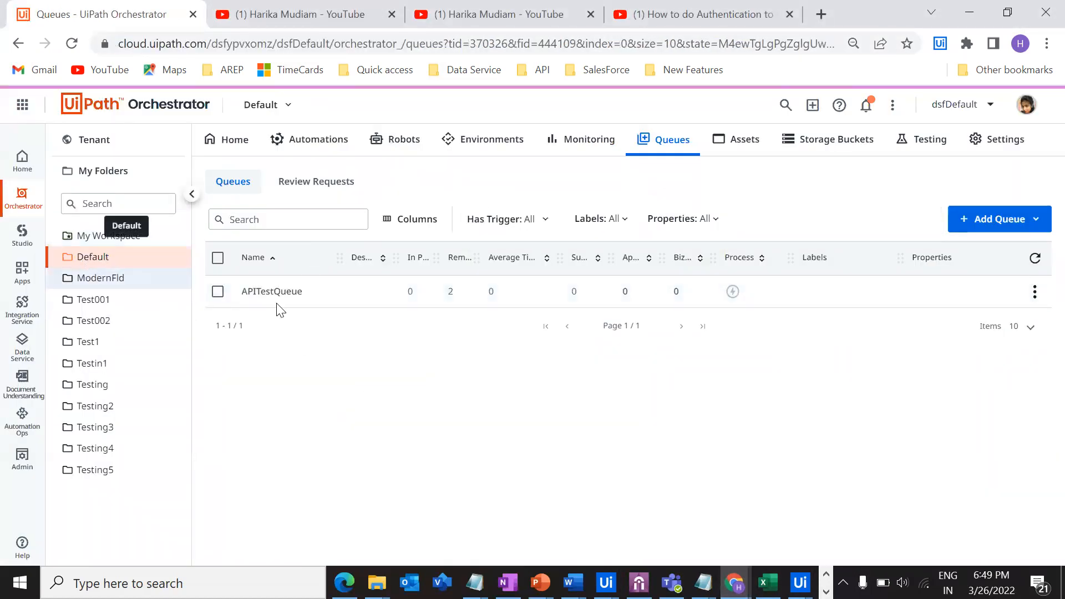
left_click_drag(312, 294, 240, 293)
left_click(257, 378)
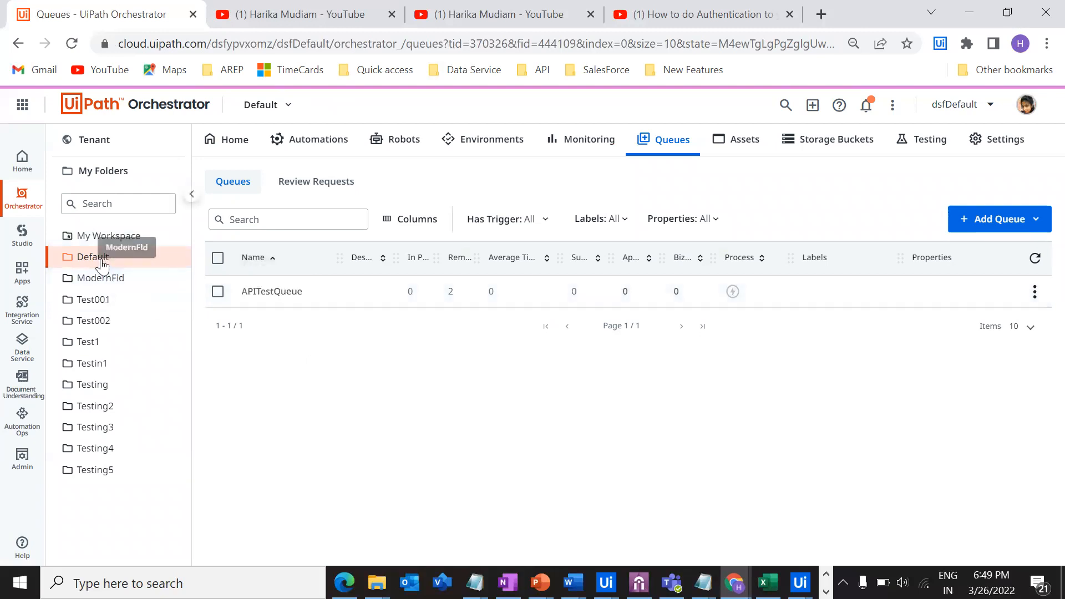
- Copy the Default folder's Id from the folders response in Postman and set the X-UIPATH-OrganizationUnitId header value to 444109
left_click(955, 18)
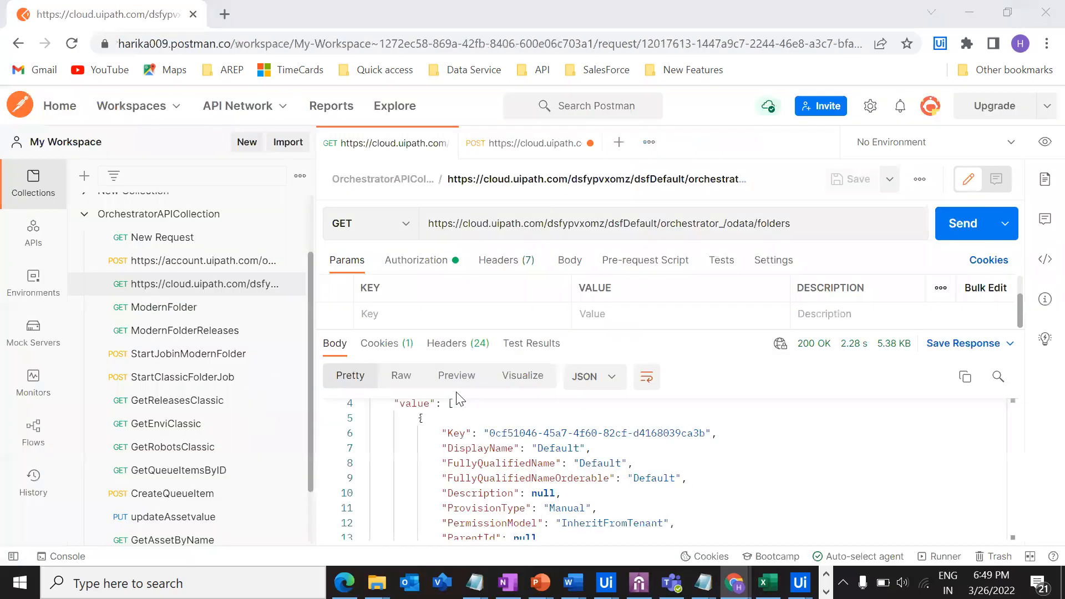
scroll(546, 476, "down", 3)
left_click(496, 473)
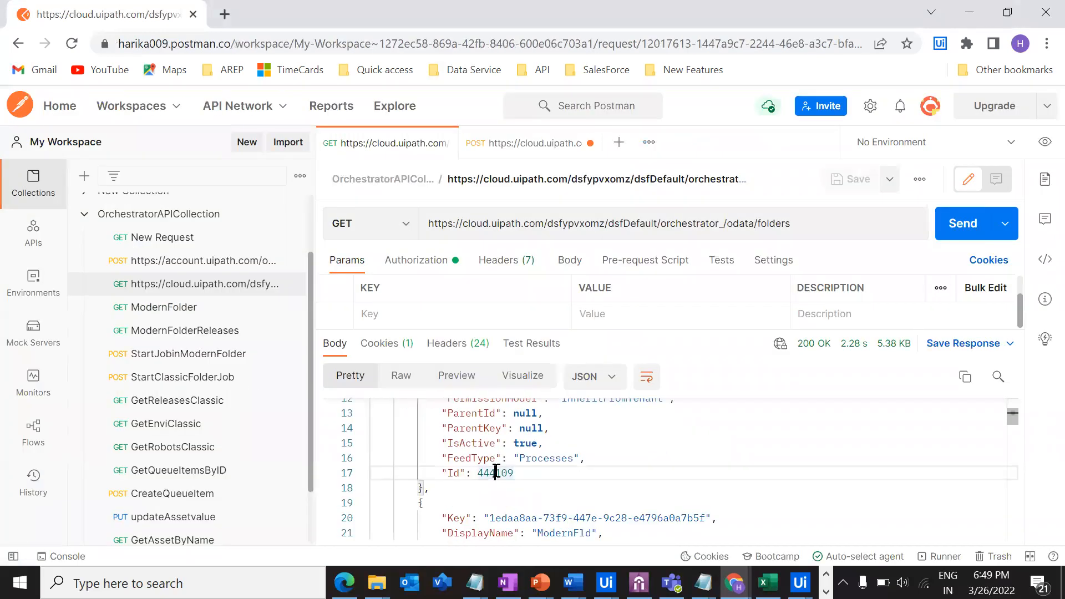
left_click(577, 143)
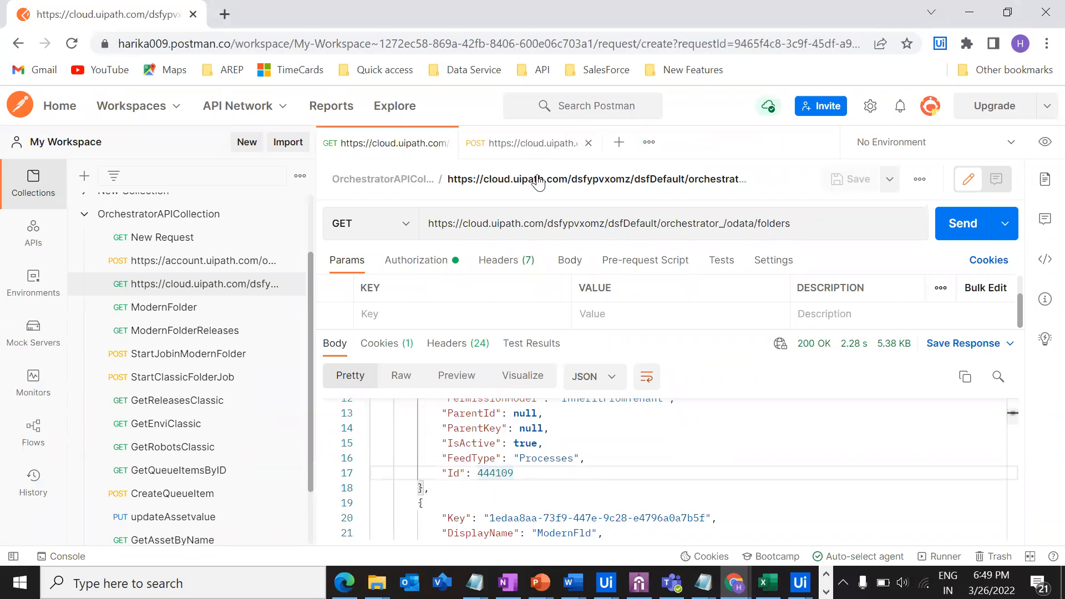
left_click(597, 393)
type("\"Id\": 444109")
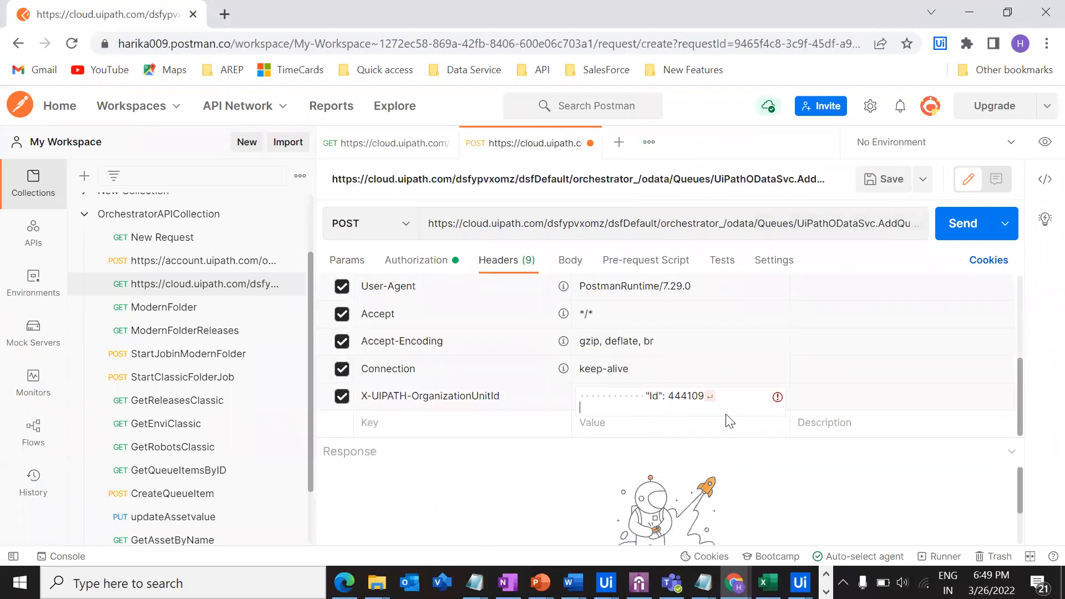
left_click_drag(668, 395, 498, 396)
key("BackSpace")
key("BackSpace")
left_click(480, 471)
- Switch to the UiPath Connector Guide, check the Content-Type header and copy the full raw JSON body of Add Queue Item
mouse_move(734, 582)
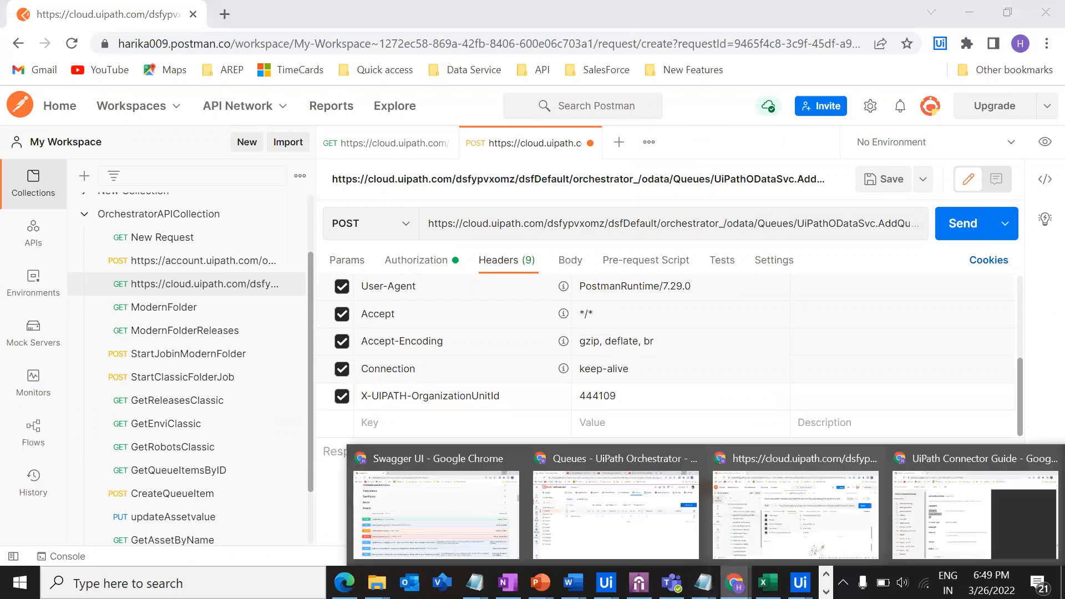
left_click(952, 496)
left_click(399, 298)
scroll(395, 297, "down", 3)
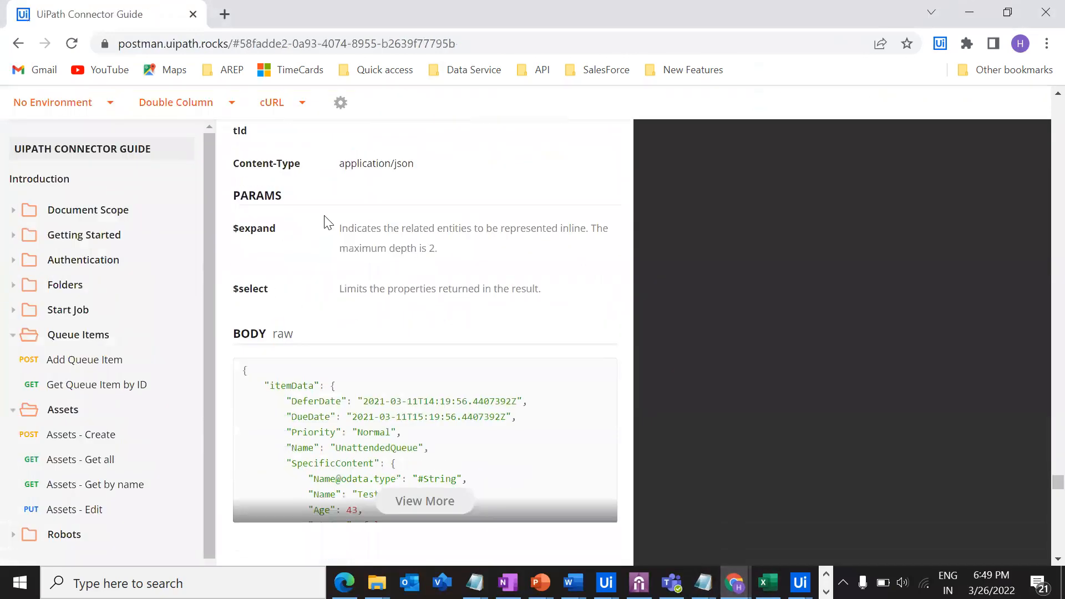
left_click_drag(230, 162, 481, 147)
left_click(400, 256)
scroll(372, 281, "down", 3)
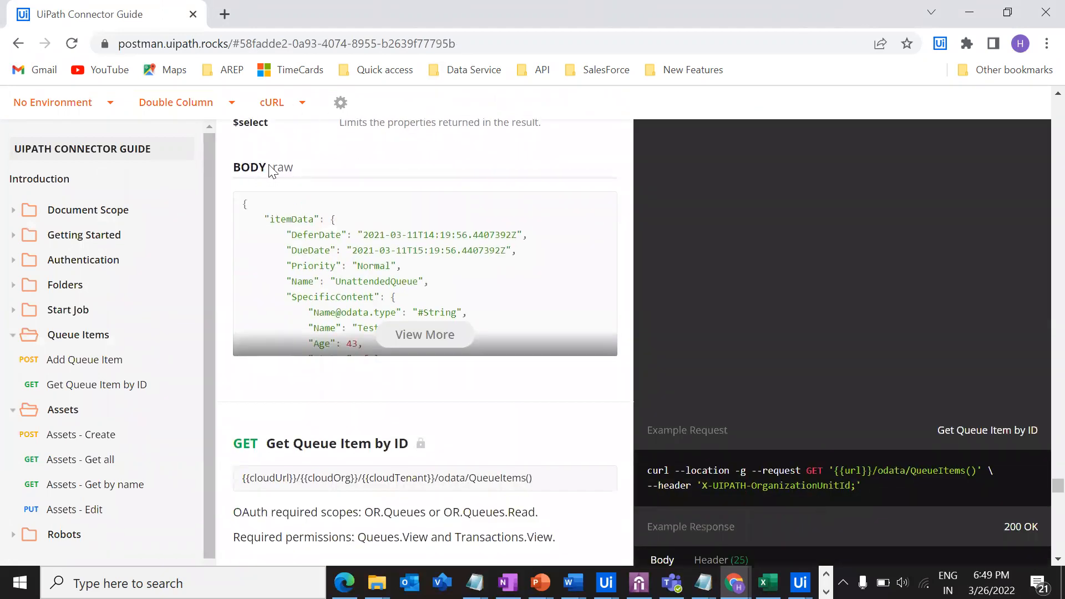
left_click(411, 173)
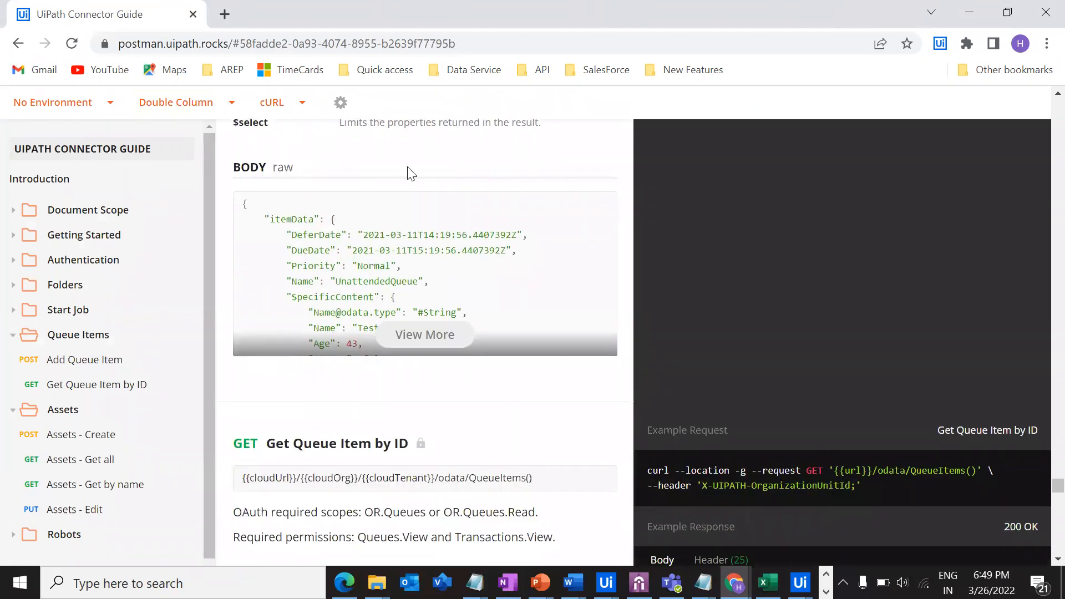
left_click(437, 336)
left_click_drag(48, 432, 21, 166)
left_click(411, 352)
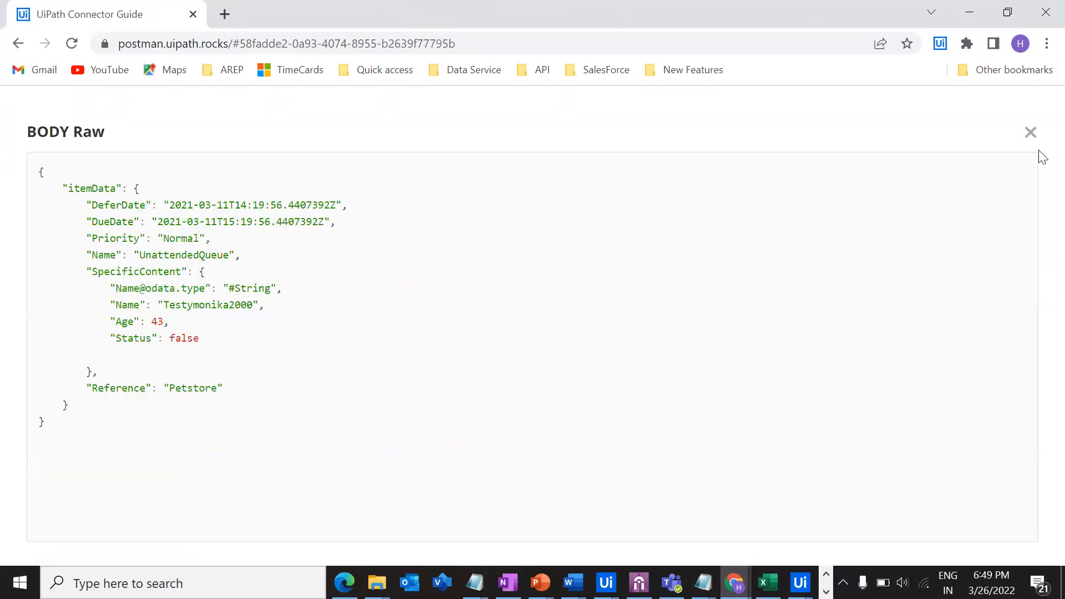
left_click(1031, 132)
- Paste the copied itemData JSON as the Postman request's raw body, set its format to JSON and enlarge the body editor
left_click(972, 7)
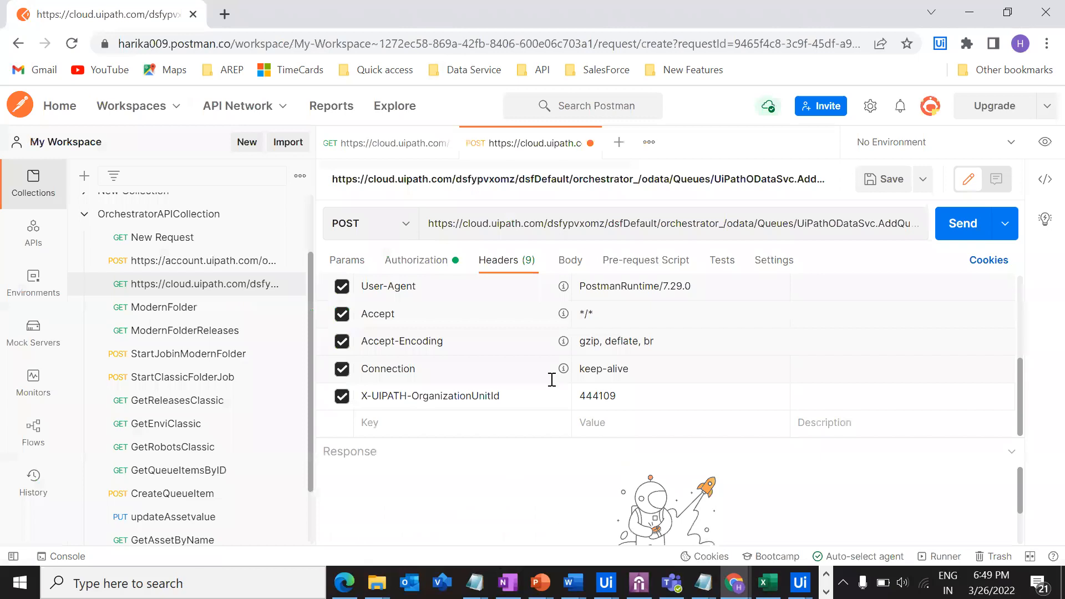
left_click(569, 256)
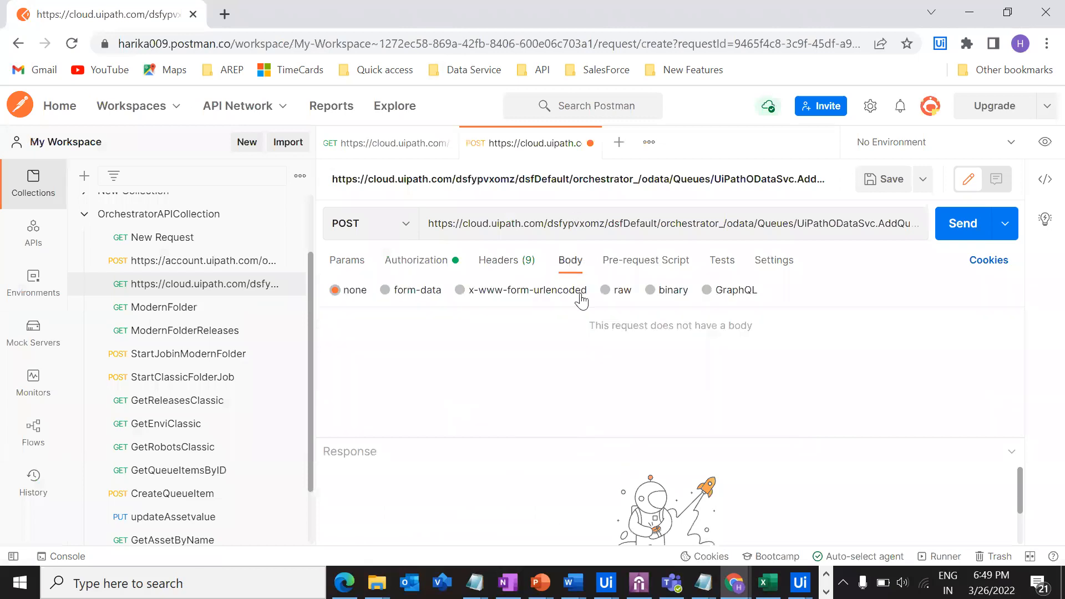
left_click(618, 290)
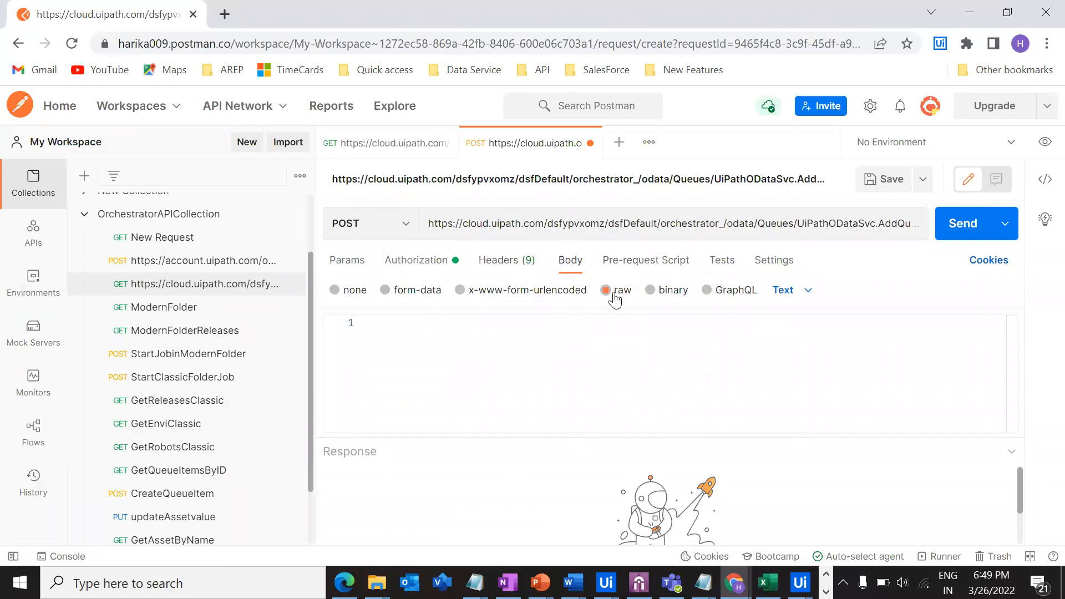
key("ctrl+v")
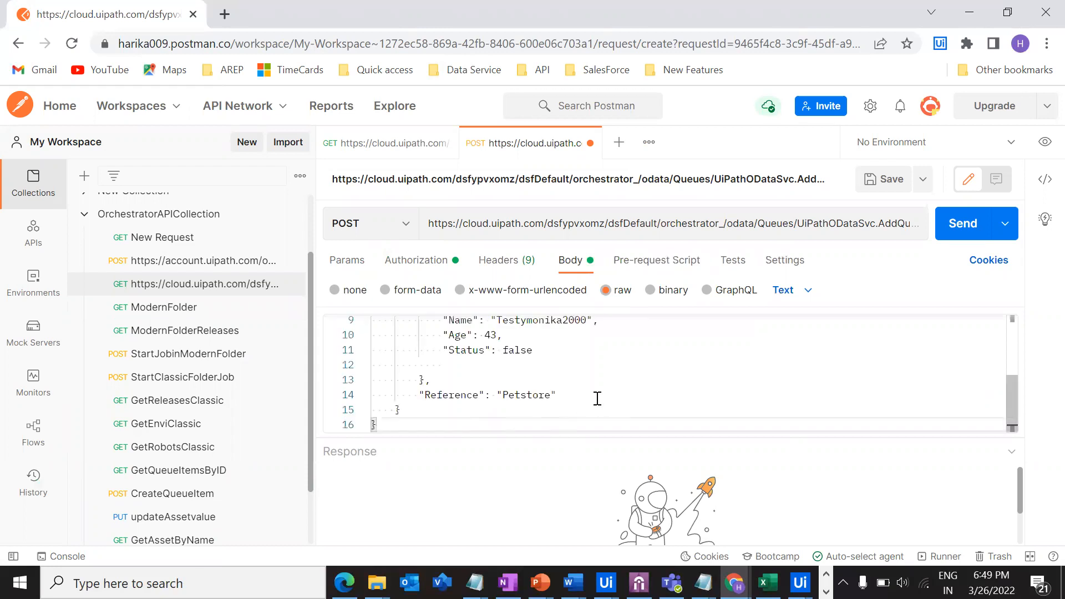
scroll(604, 389, "up", 10)
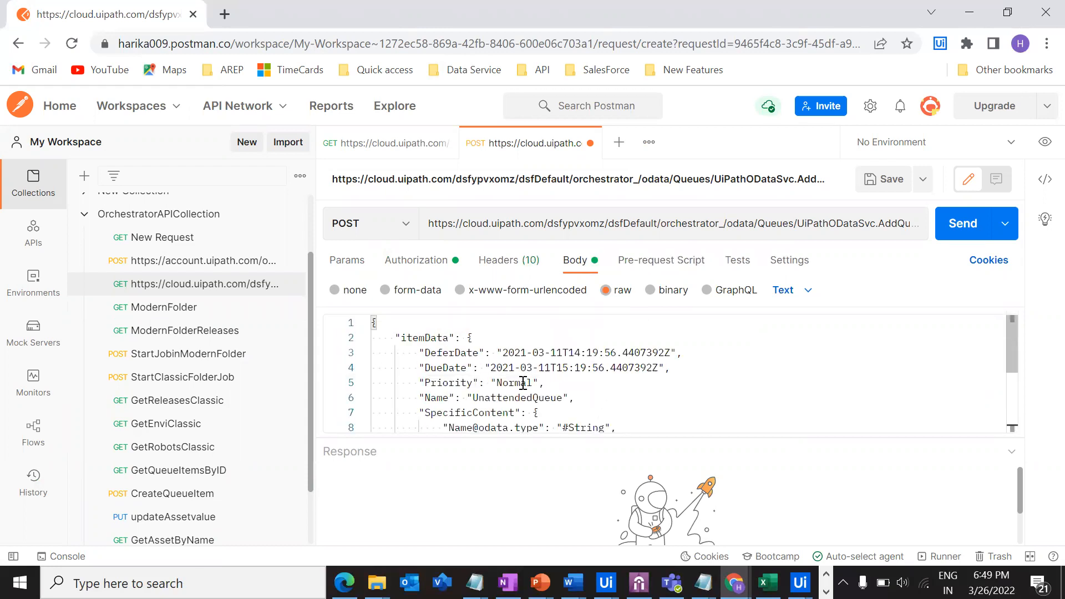
left_click(790, 294)
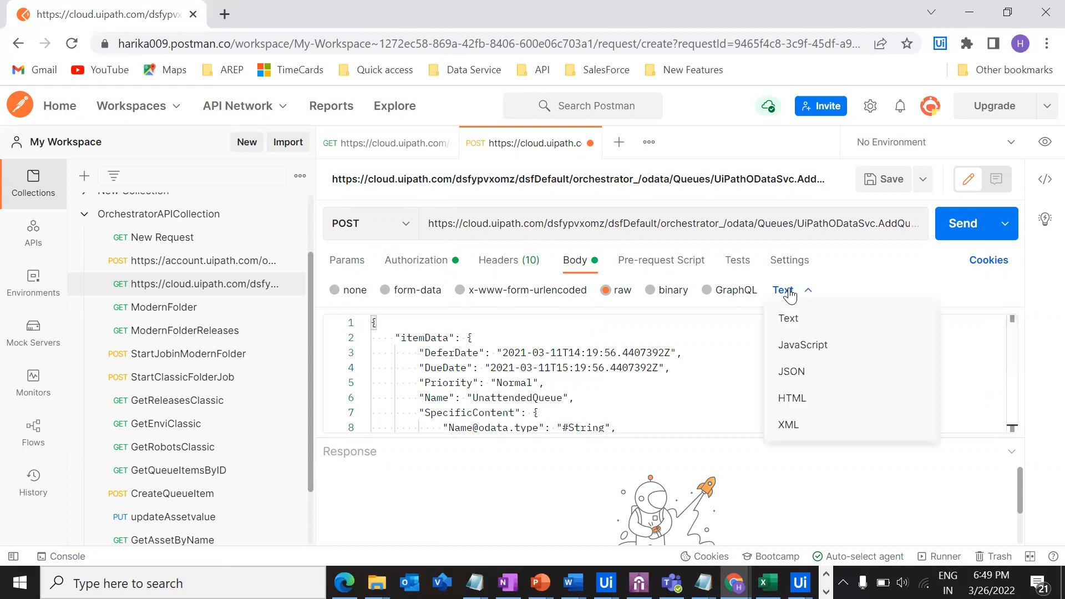
left_click(809, 371)
left_click_drag(799, 440, 800, 519)
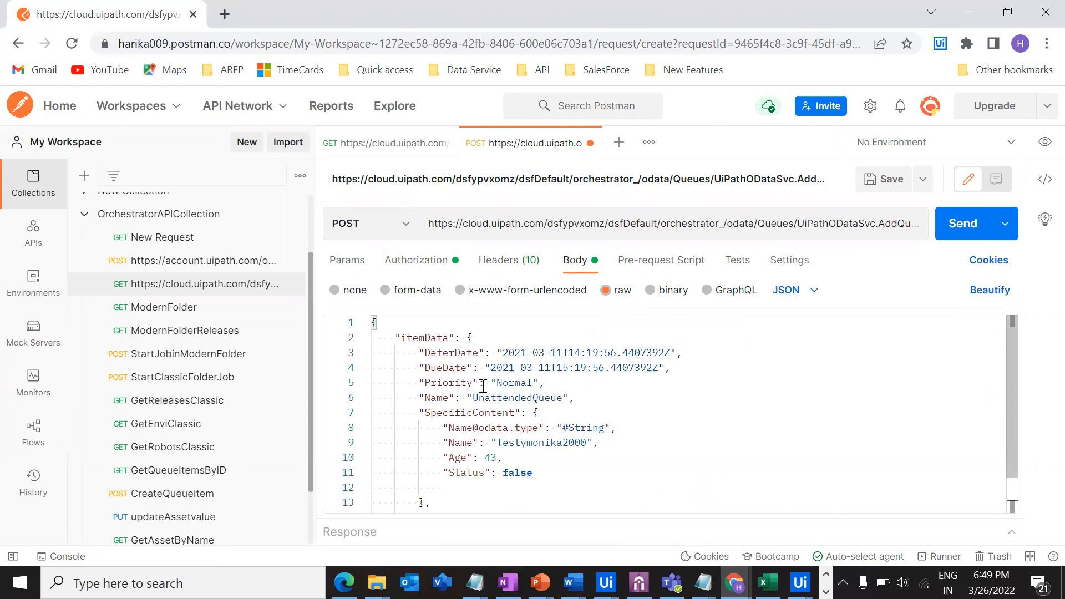
- Review the request body's itemData fields: DeferDate, DueDate, Priority and the queue Name
left_click(389, 323)
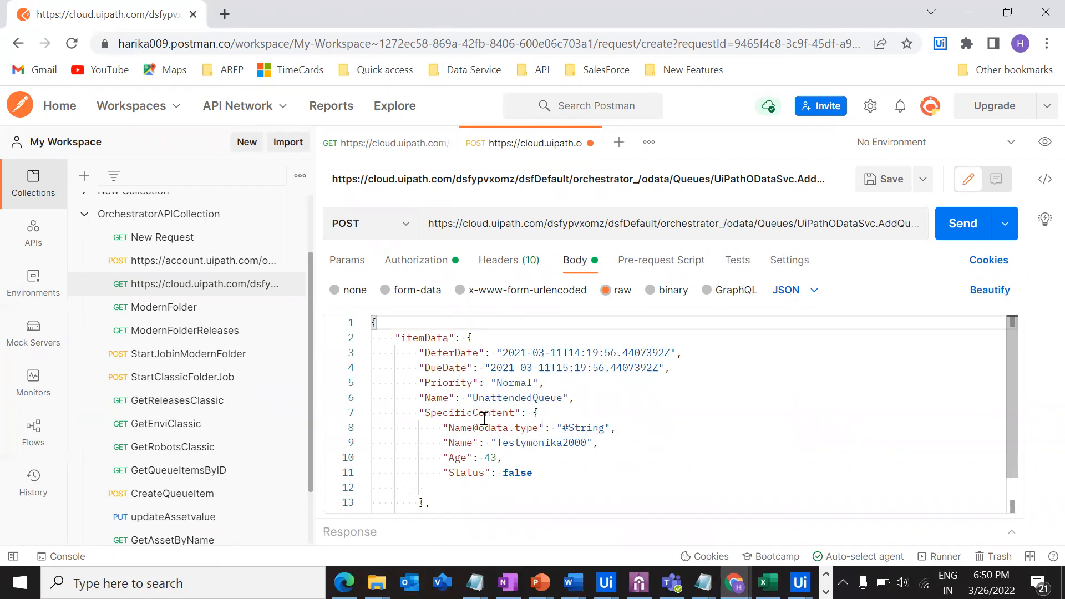
left_click(400, 338)
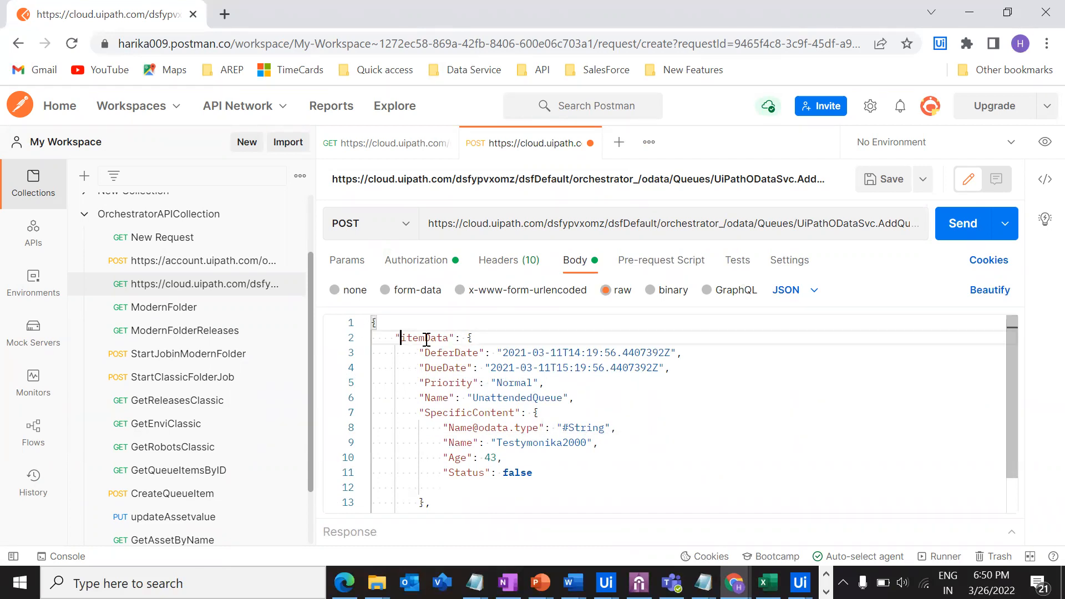
left_click(473, 338, "shift")
left_click(549, 339)
left_click_drag(420, 353, 469, 368)
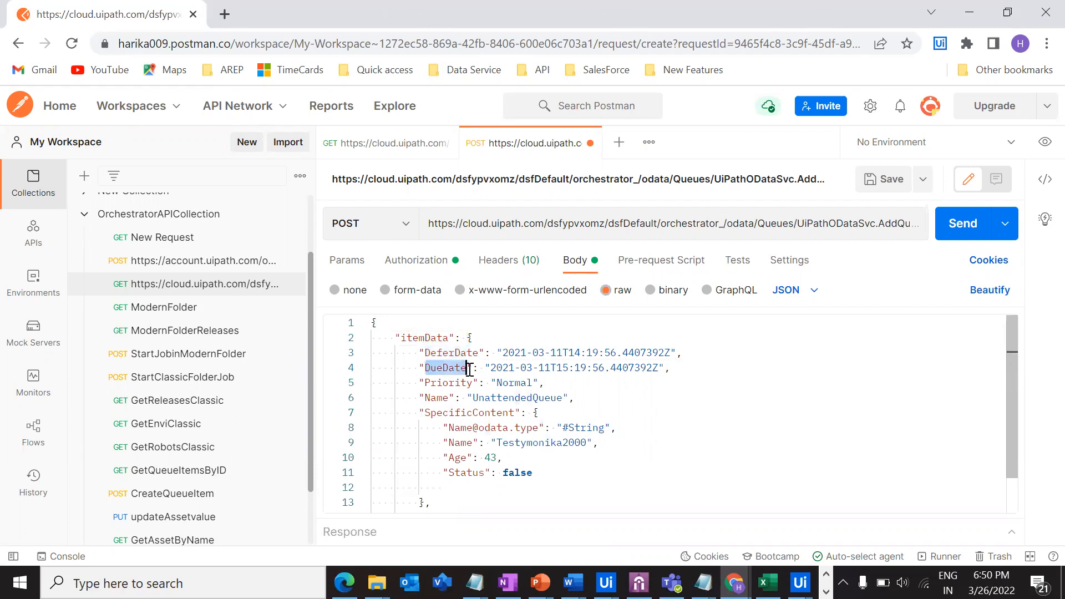
left_click(511, 368)
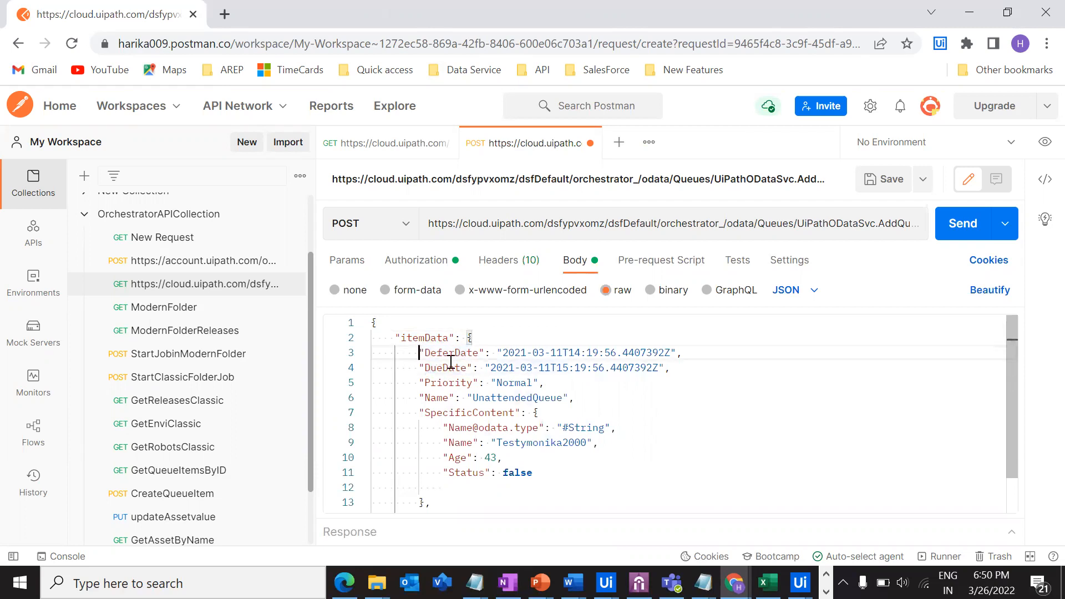
left_click_drag(401, 353, 477, 368)
left_click(545, 383)
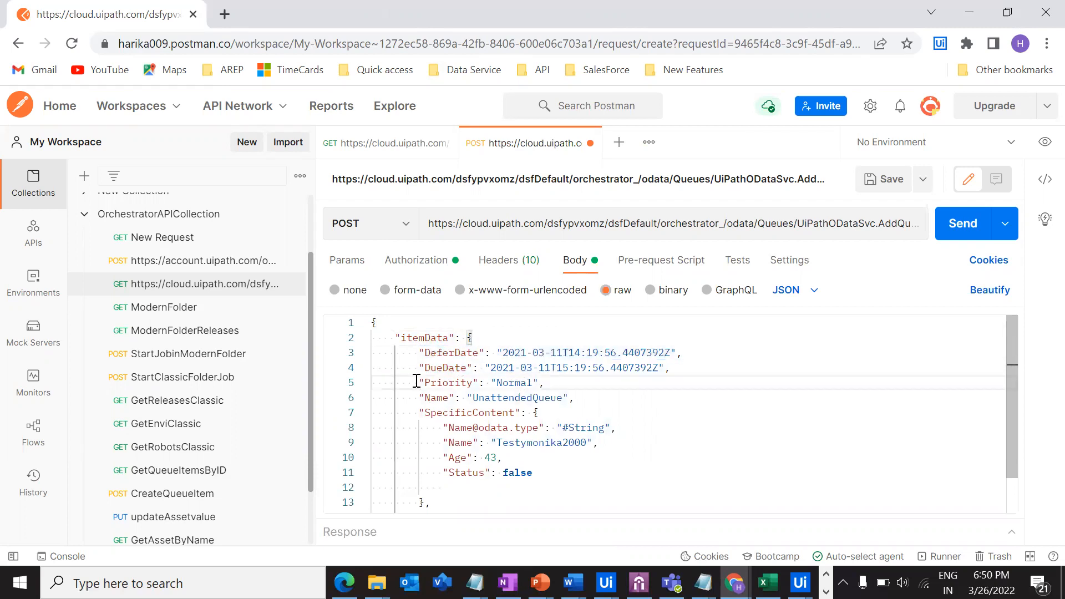
left_click_drag(413, 383, 551, 382)
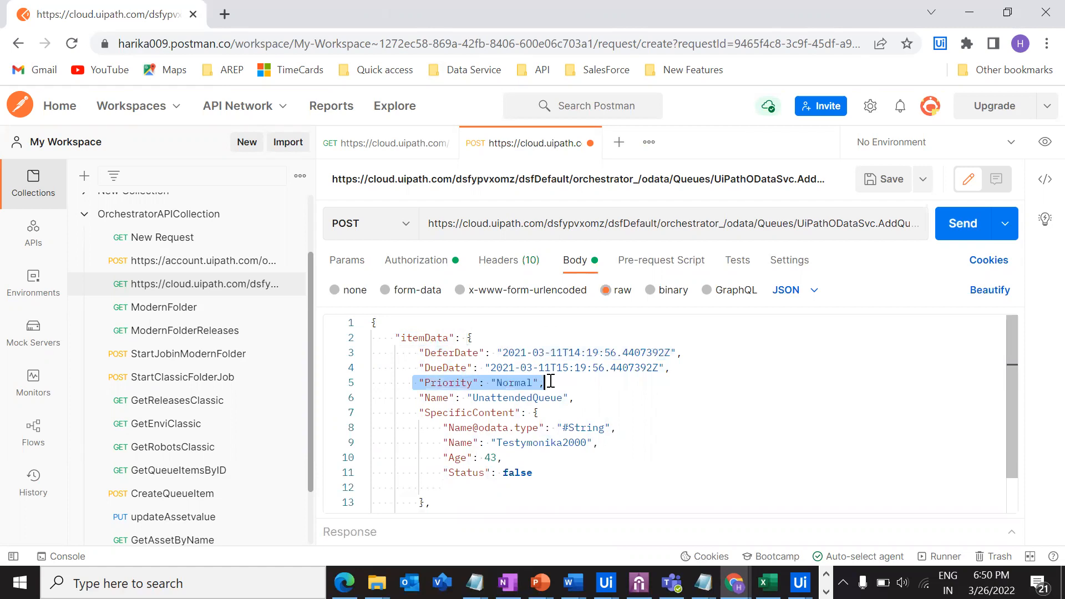
left_click(551, 381)
left_click(436, 397)
double_click(451, 397)
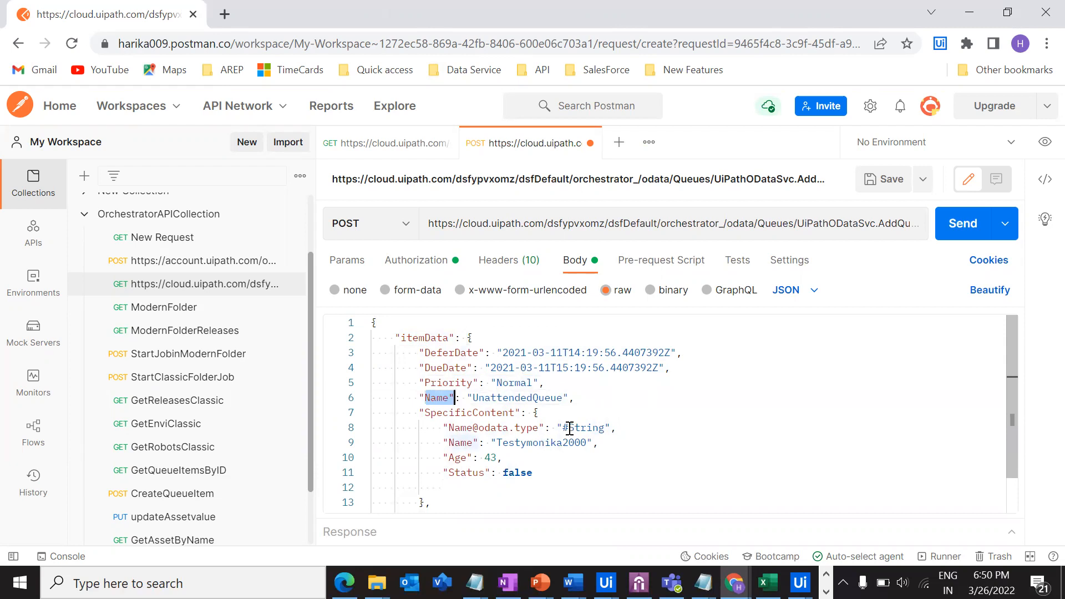
- Copy the queue name from UiPath Orchestrator's Default folder and set the body's itemData Name to APITestQueue in Postman
double_click(508, 396)
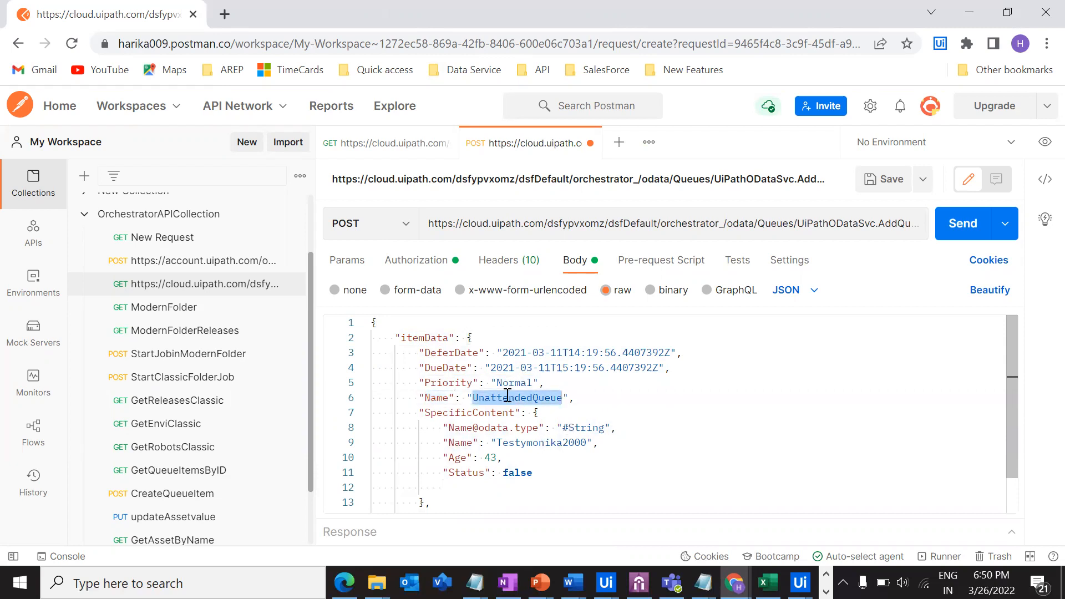
left_click(735, 583)
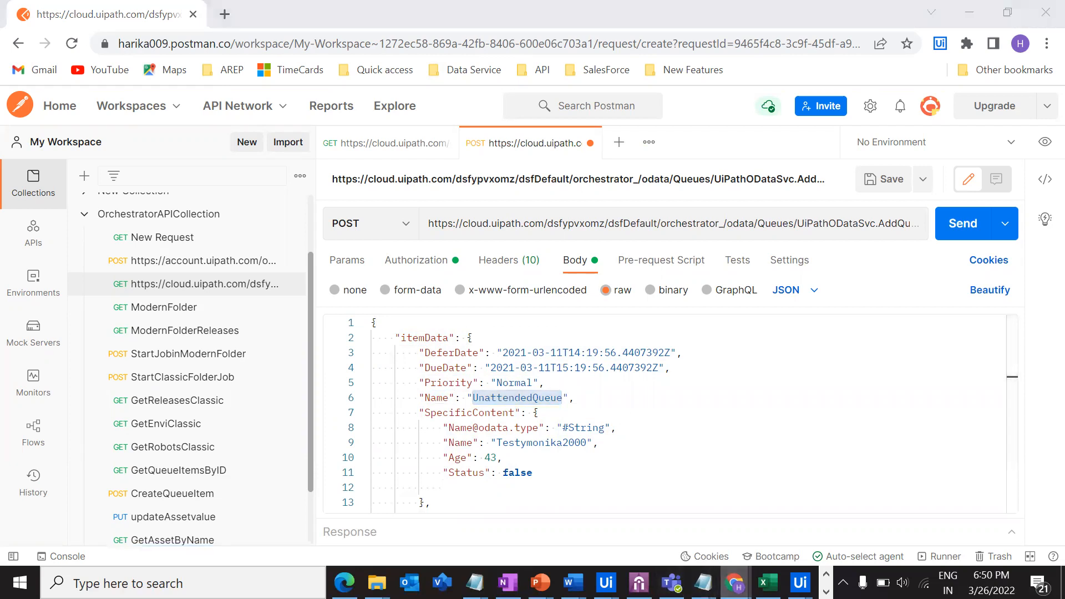
left_click(660, 524)
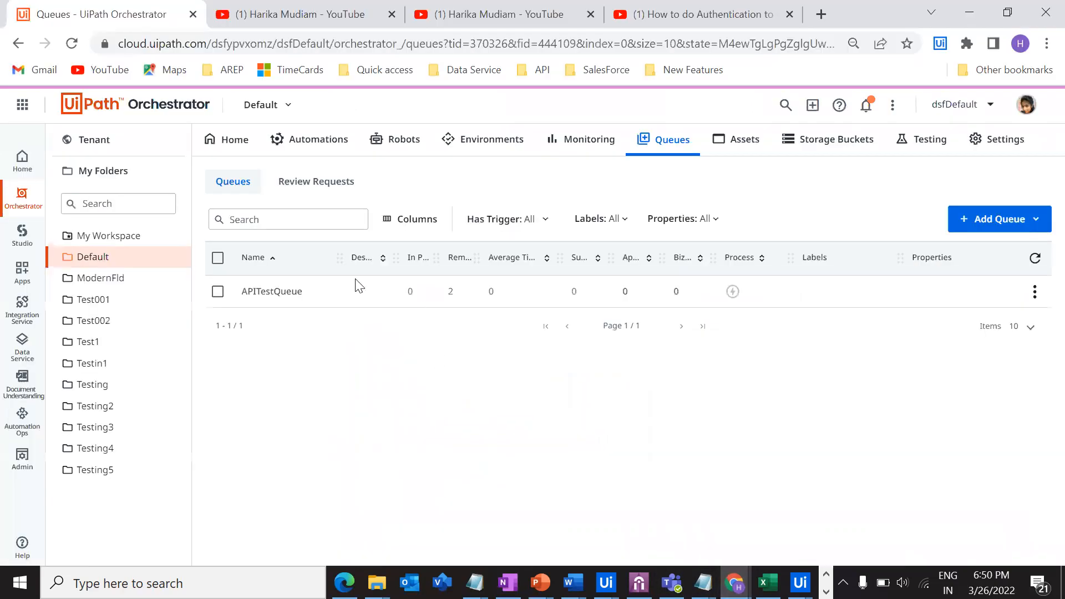
left_click_drag(314, 288, 241, 289)
key("ctrl+c")
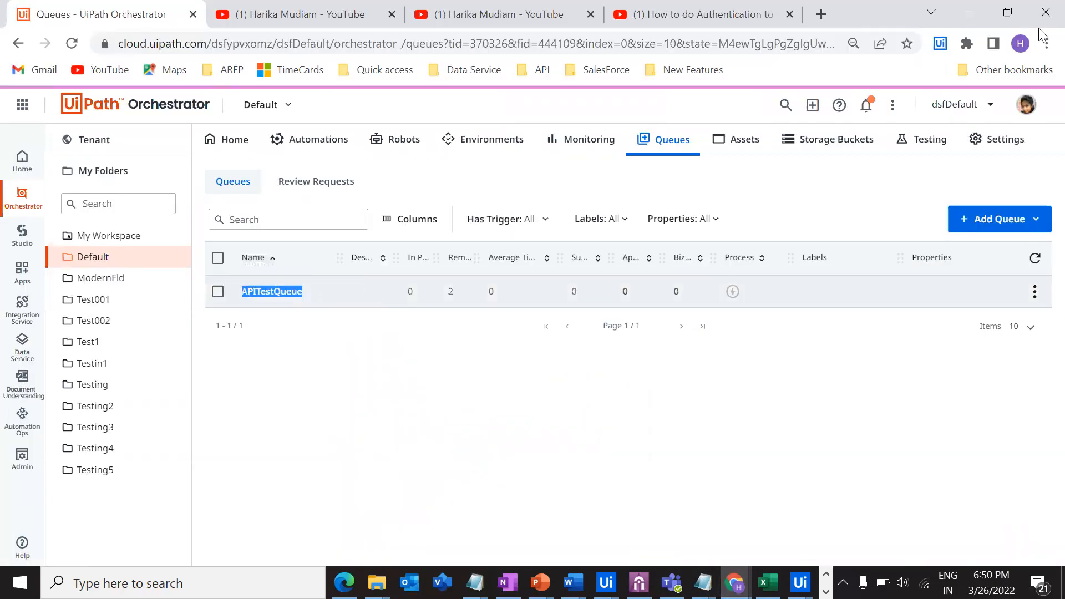
left_click(970, 11)
key("ctrl+v")
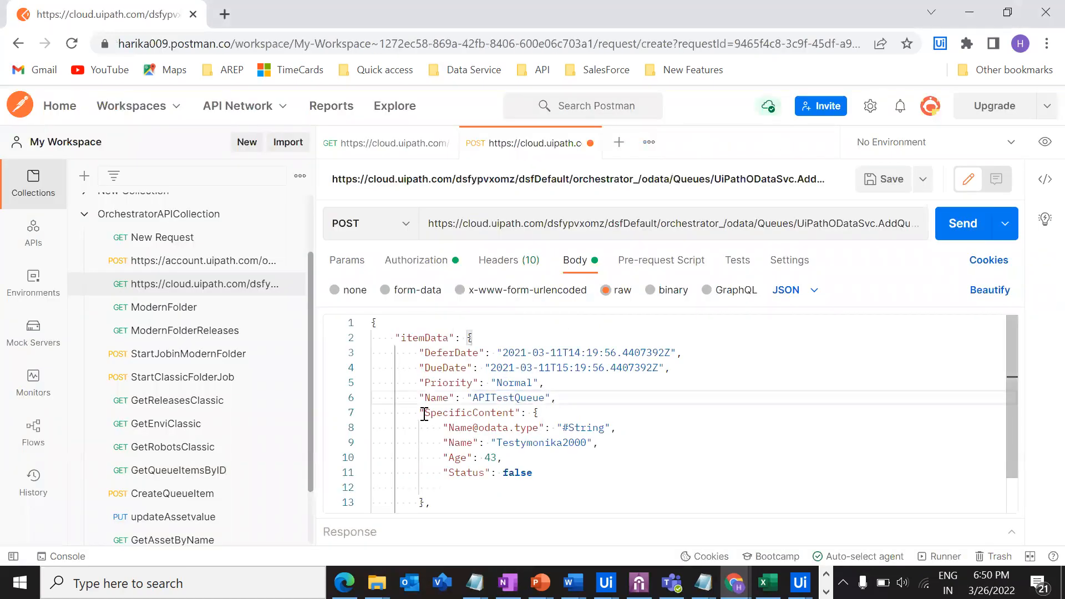
- In the body's SpecificContent, replace the Name value with a person's first name and set Age to 78
left_click_drag(425, 414, 526, 414)
left_click(561, 414)
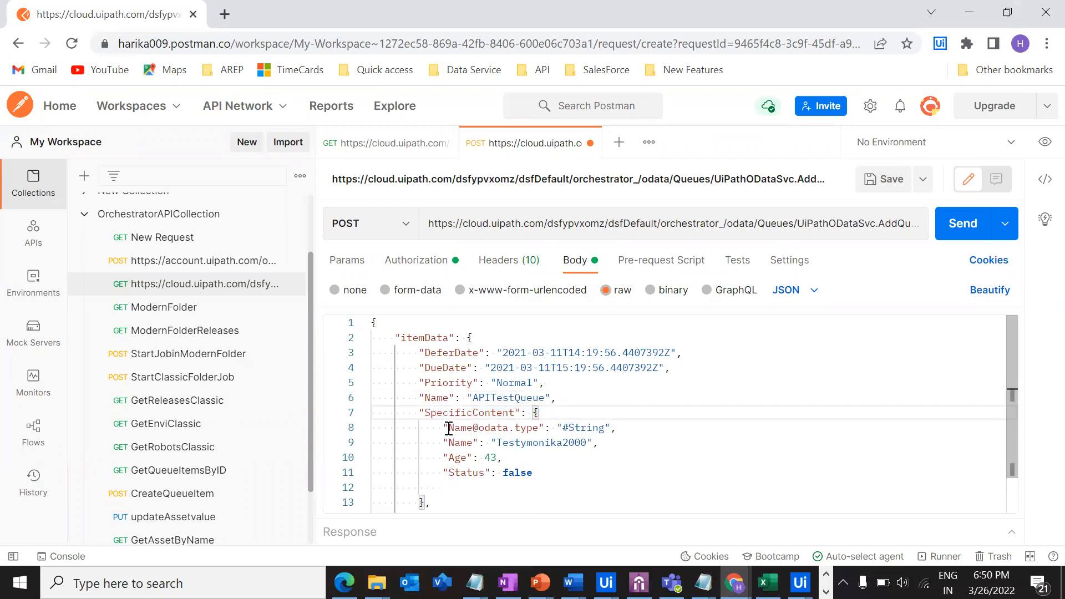
left_click_drag(449, 428, 643, 439)
left_click(634, 460)
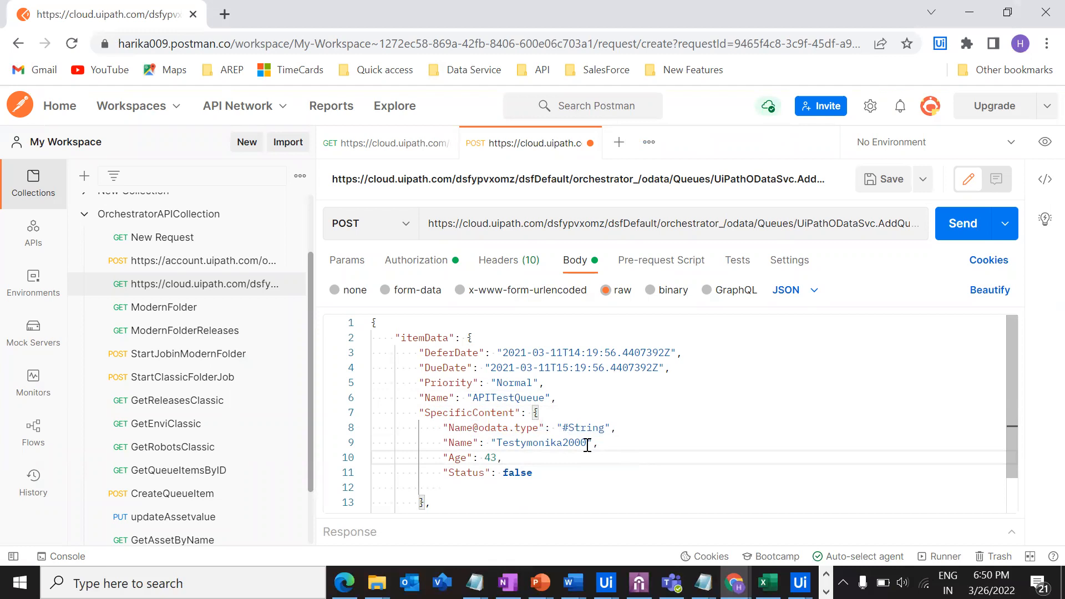
left_click_drag(498, 442, 587, 443)
type("Harika")
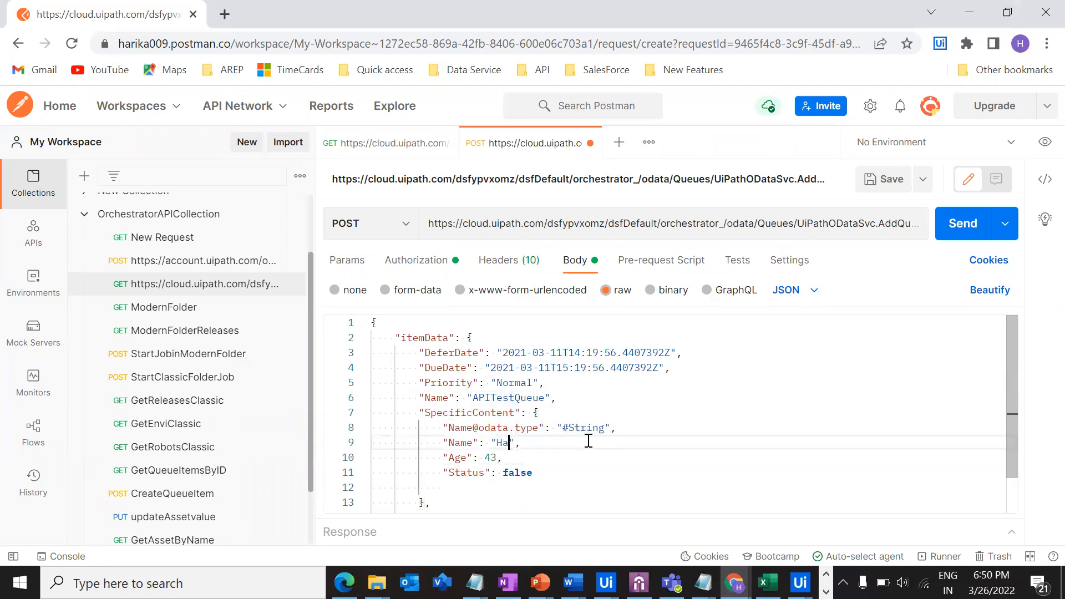
left_click(485, 458)
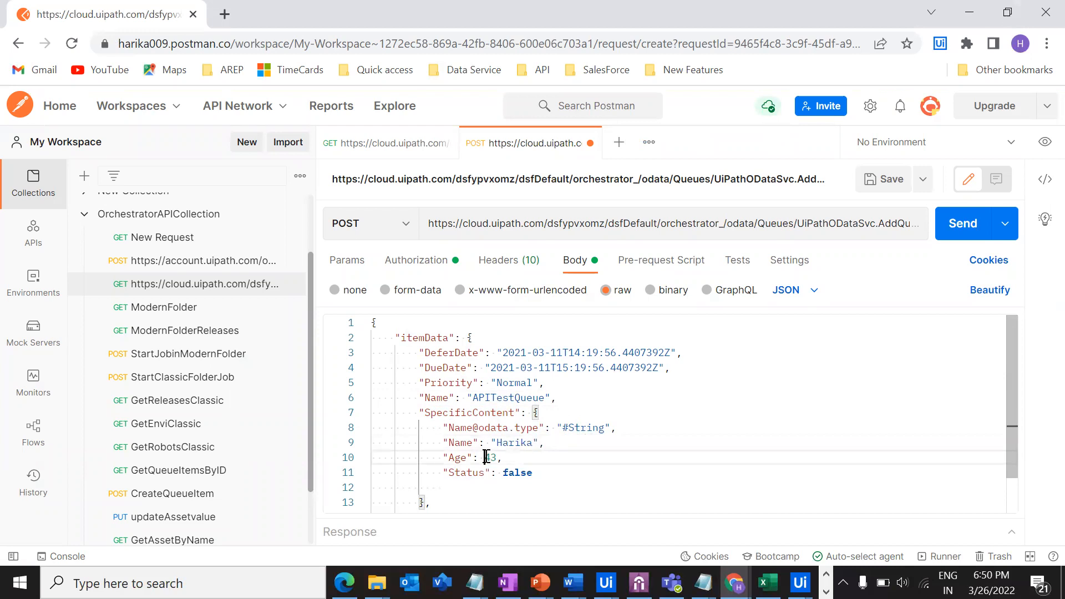
key("Delete")
key("Delete")
type("78")
left_click_drag(448, 442, 484, 473)
left_click(629, 470)
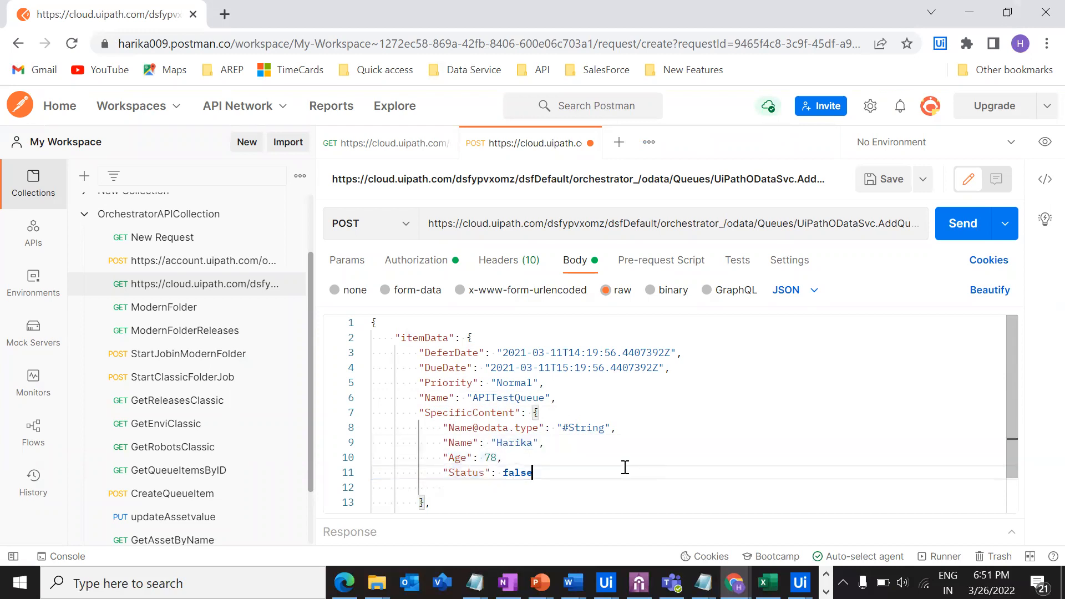
- Remove the blank line below the Status field in the body's SpecificContent
double_click(490, 395)
left_click(539, 490)
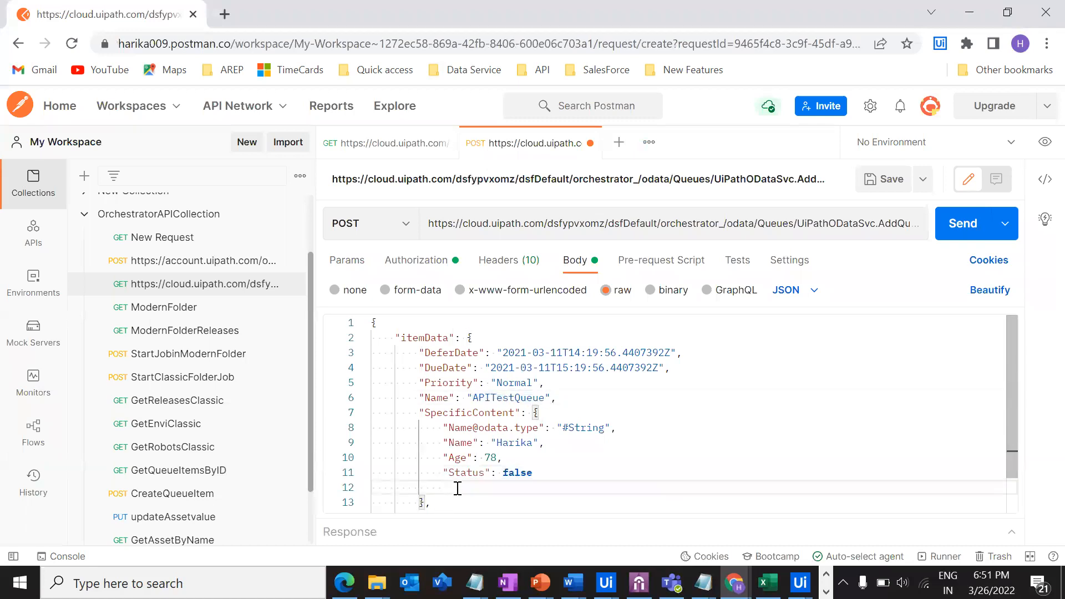
key("Delete")
- Examine the Reference field at the end of the JSON and review the complete request body
scroll(459, 486, "down", 1)
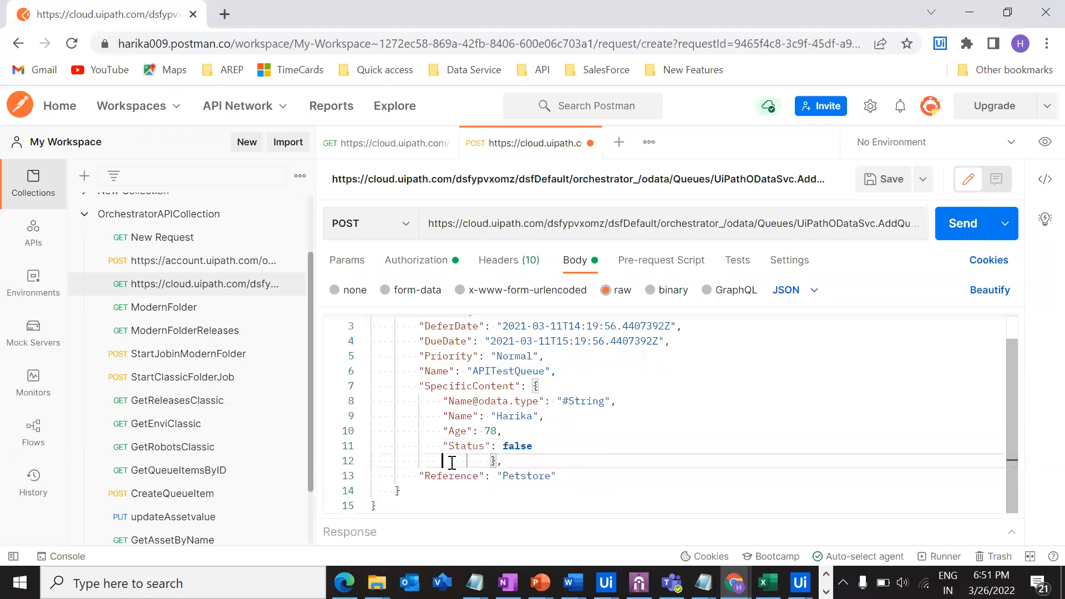
double_click(441, 477)
left_click(615, 504)
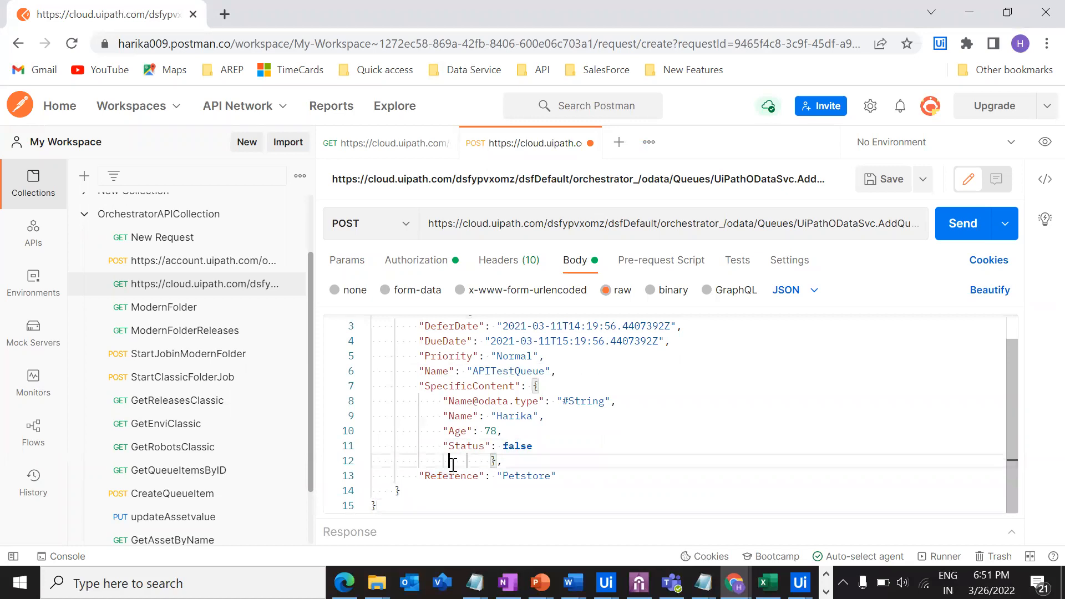
double_click(450, 477)
double_click(515, 477)
left_click(527, 487)
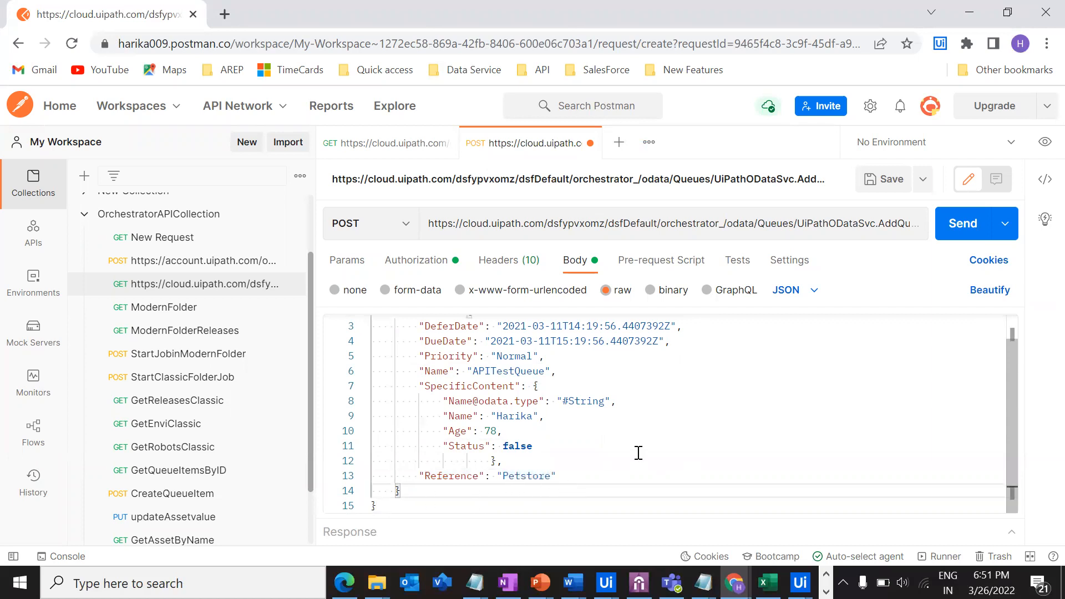
scroll(444, 494, "up", 1)
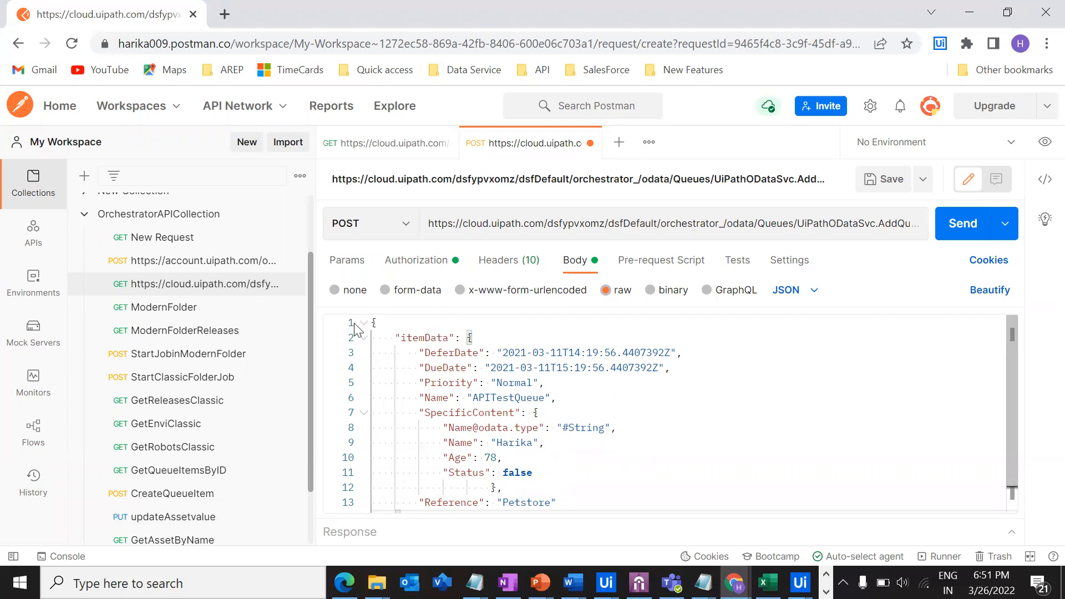
left_click_drag(354, 323, 568, 511)
left_click(572, 445)
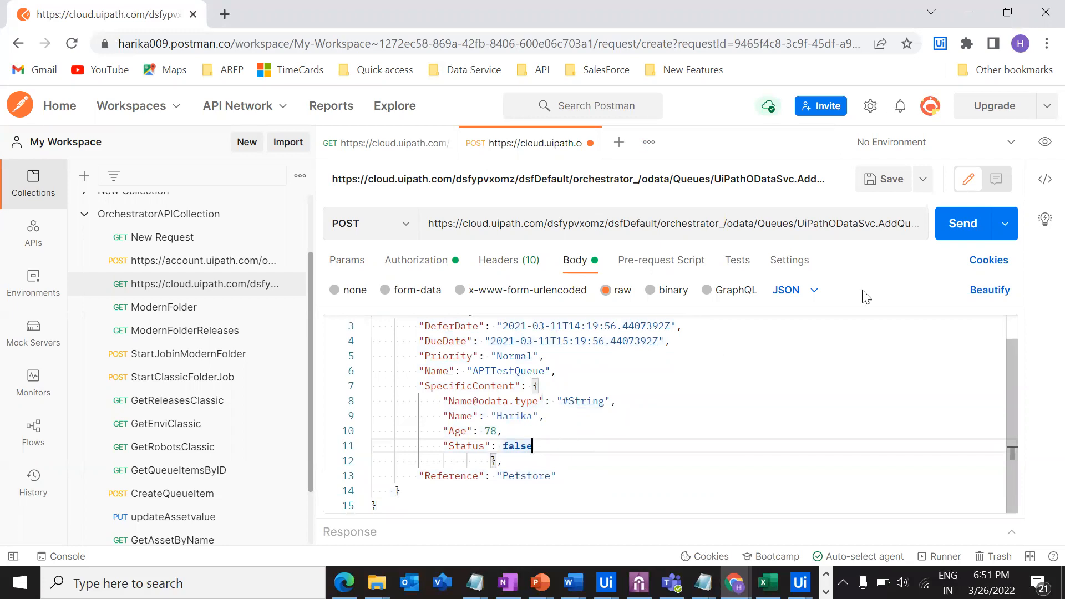
- Switch to the UiPath Connector Guide, check the example response status and body of Add Queue Item, and return to Postman
left_click(735, 583)
left_click(1007, 518)
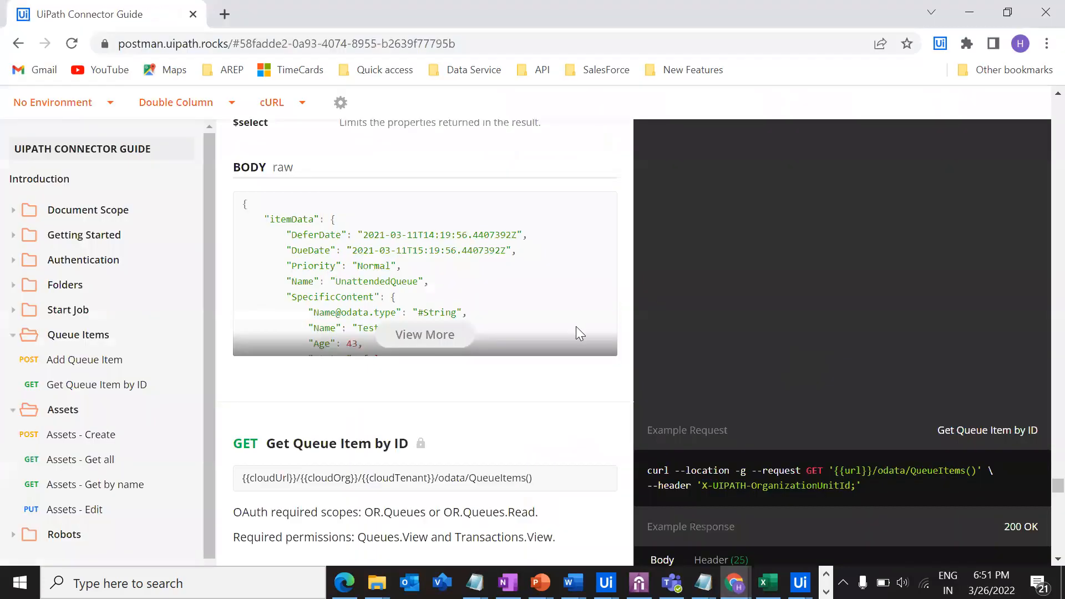
scroll(432, 439, "down", 2)
scroll(431, 438, "up", 12)
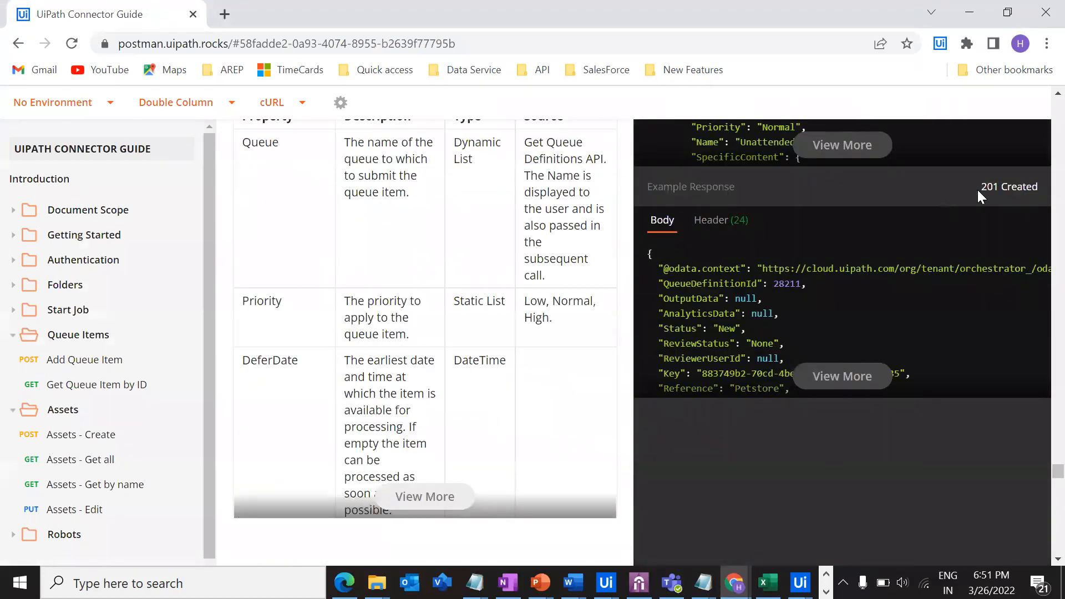
left_click_drag(979, 188, 1039, 188)
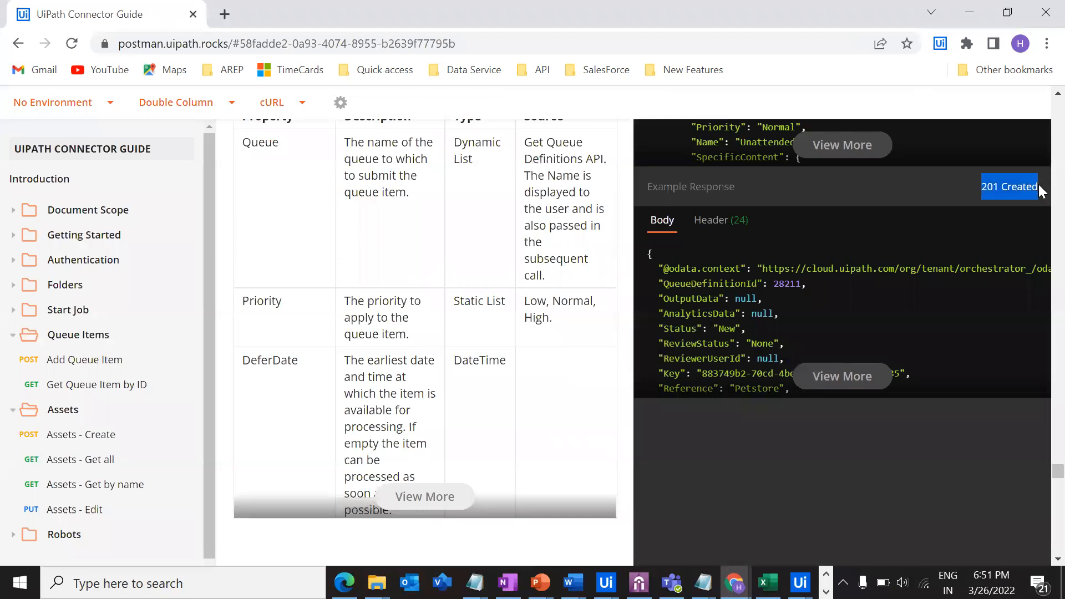
left_click(1024, 190)
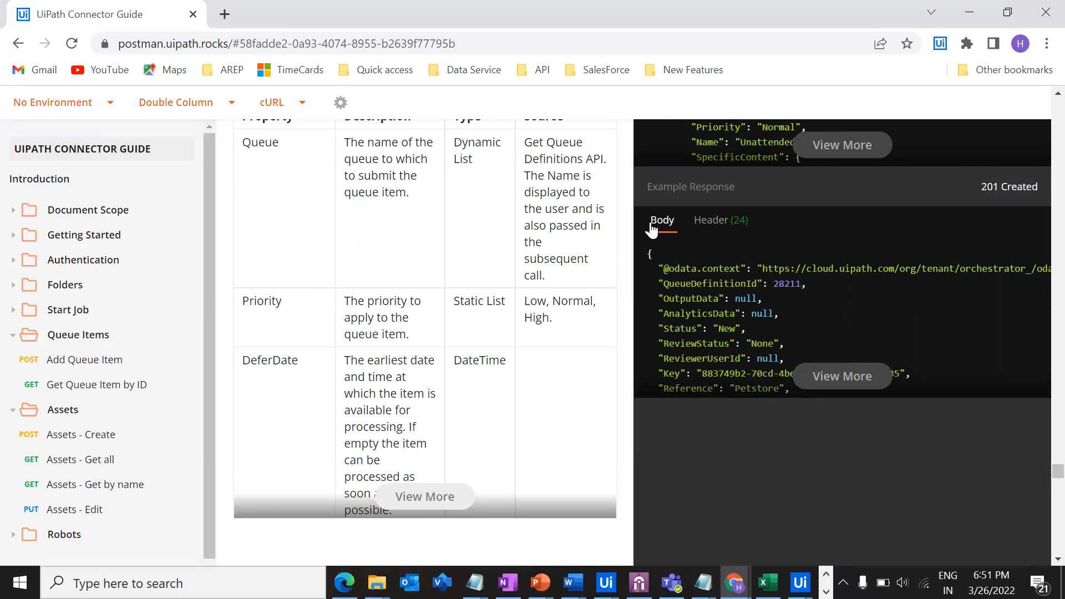
left_click(970, 12)
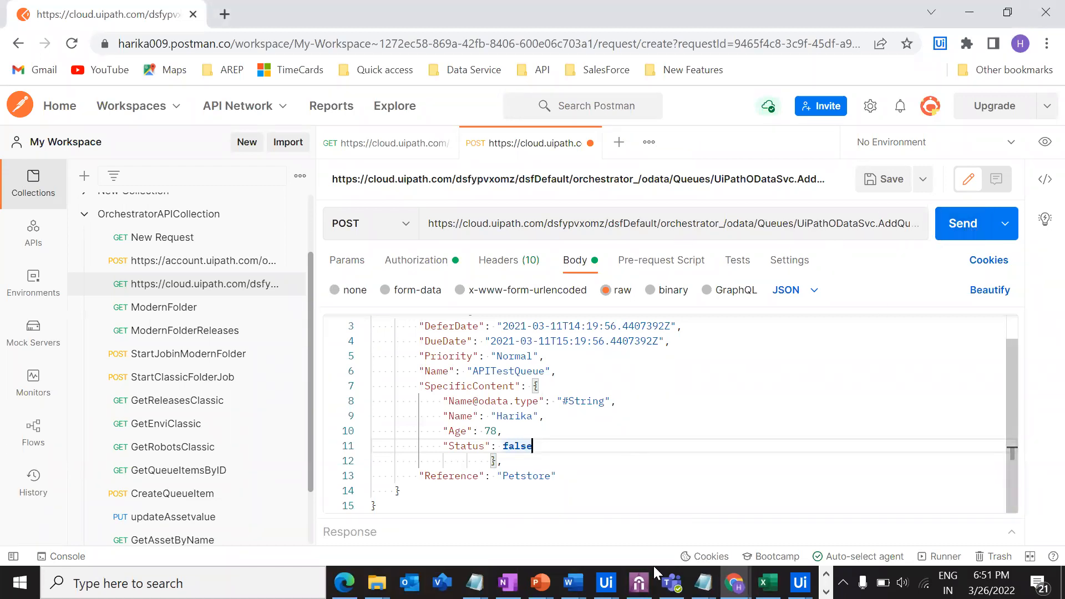
- Switch to UiPath Orchestrator and view the transactions of APITestQueue
mouse_move(734, 583)
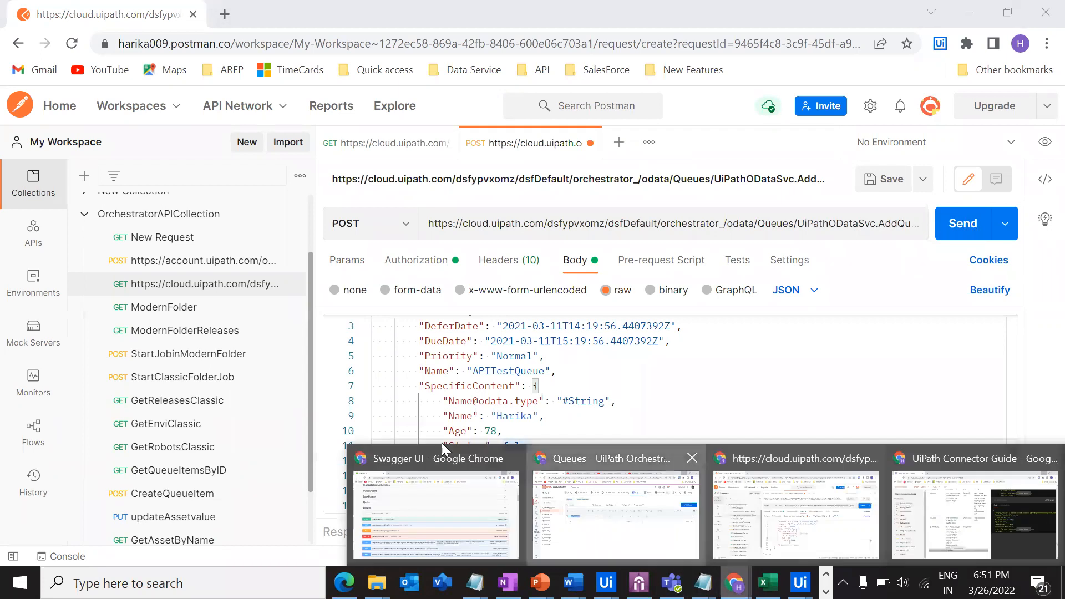
left_click(695, 541)
left_click(1034, 291)
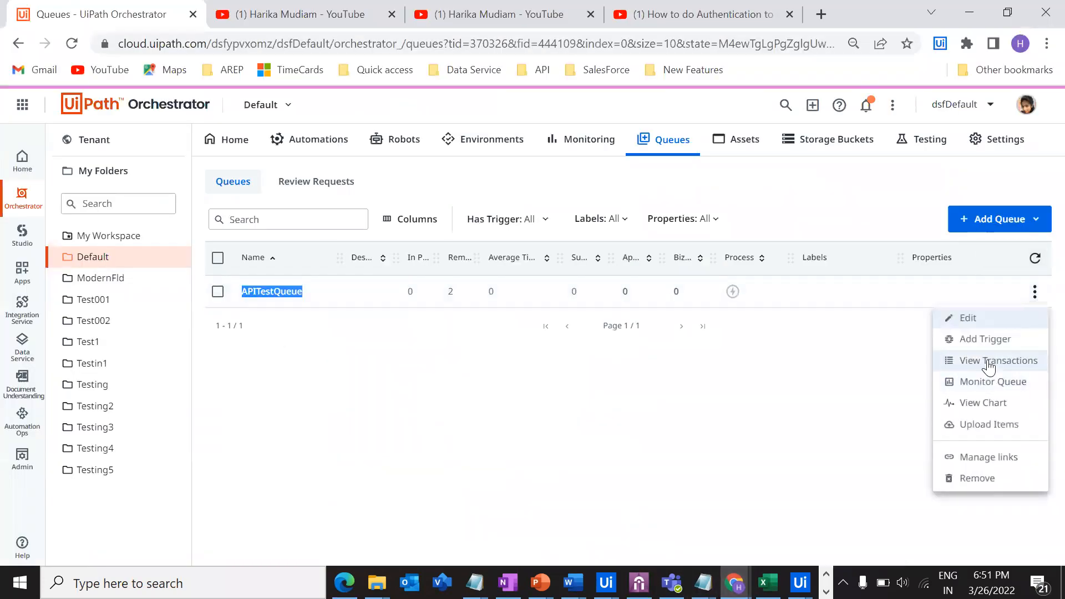
left_click(987, 362)
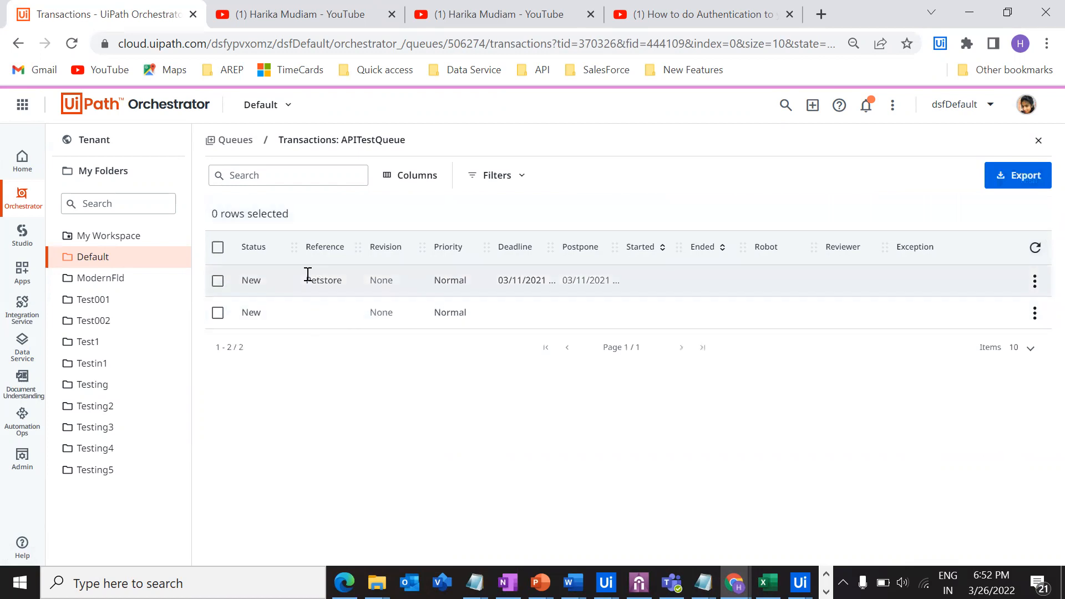
- Return to Postman, send the Add Queue Item POST request and enlarge the response area to view the result
left_click(960, 13)
left_click(968, 227)
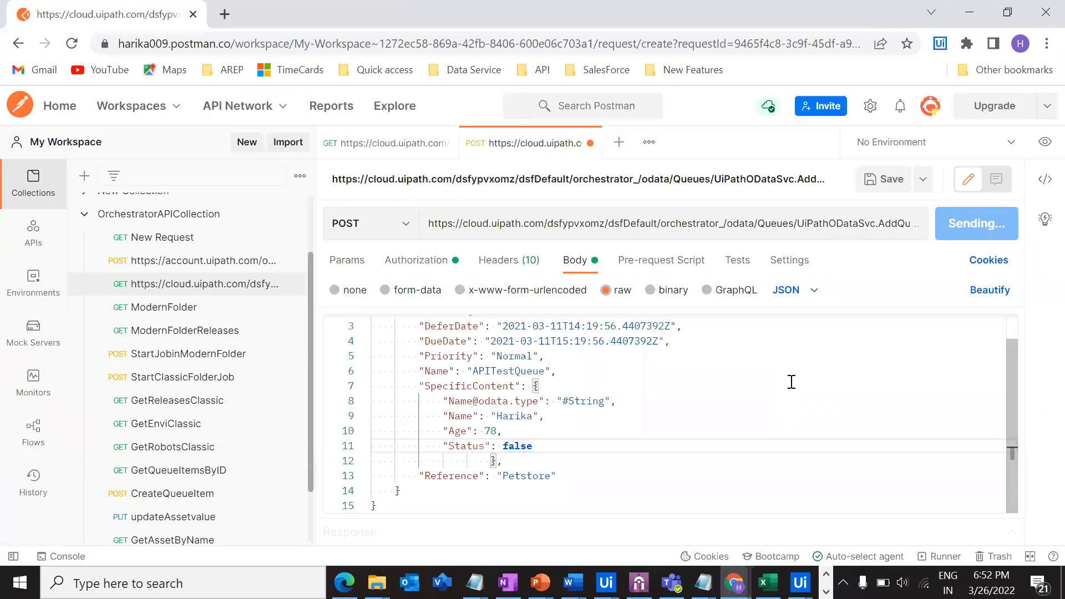
left_click_drag(695, 518, 688, 275)
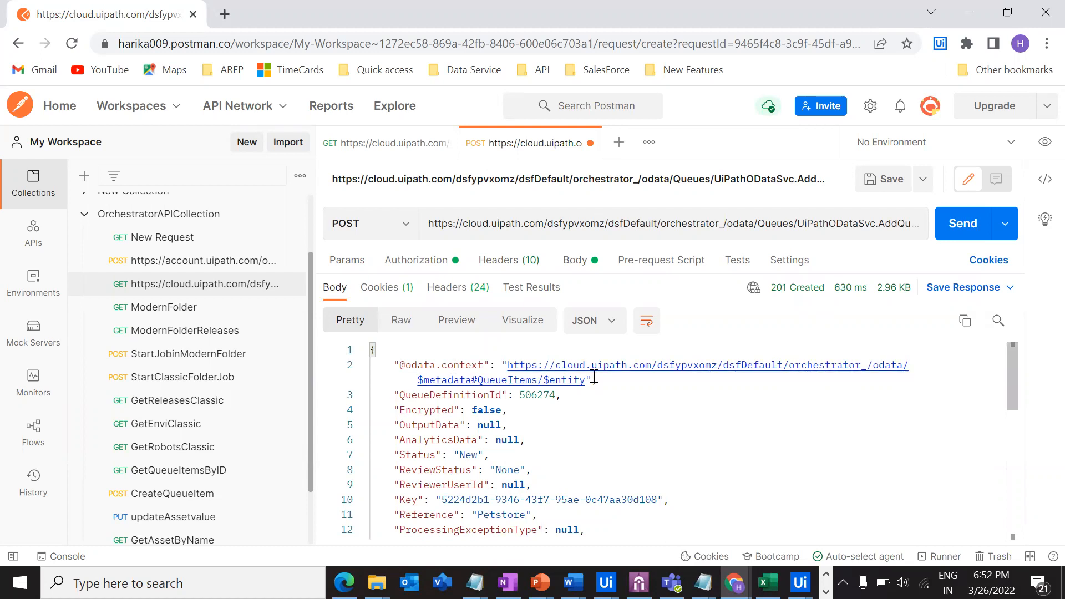
scroll(412, 412, "down", 1)
scroll(413, 411, "up", 1)
- Copy the QueueDefinitionId value from the response into the Notepad note under "Create A Queue item" and return to Postman
left_click_drag(400, 398, 544, 396)
double_click(539, 396)
key("ctrl+c")
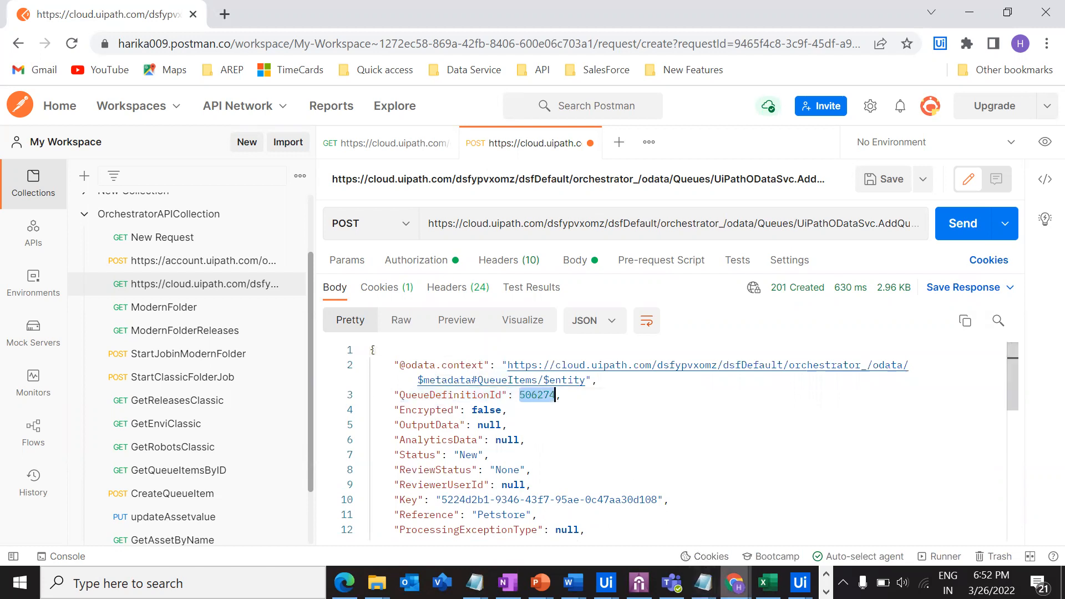
left_click(475, 582)
left_click(531, 561)
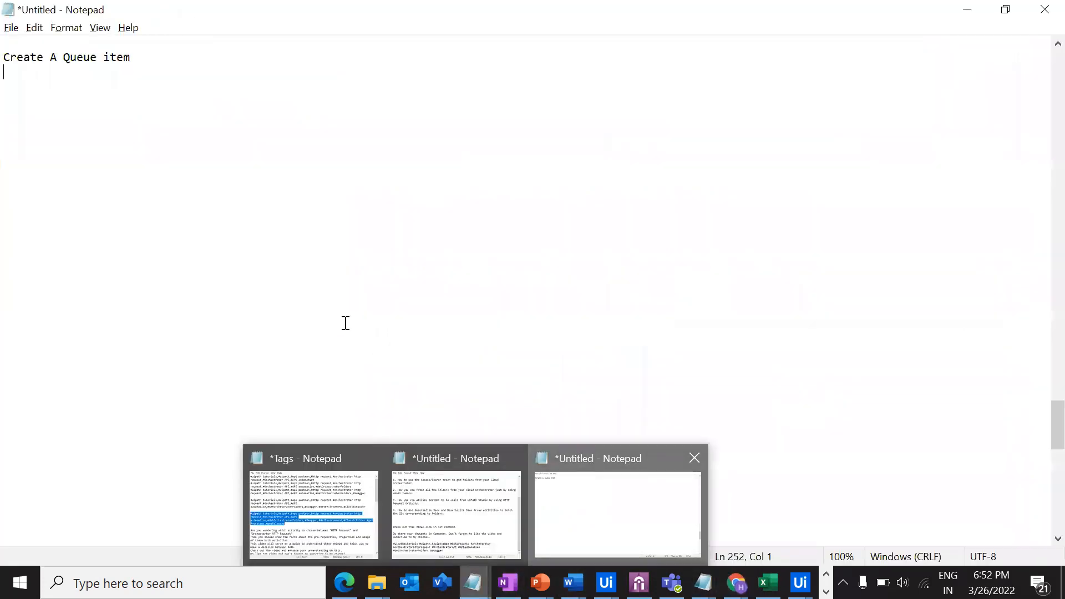
key("ctrl+v")
double_click(19, 66)
left_click(46, 91)
left_click(968, 9)
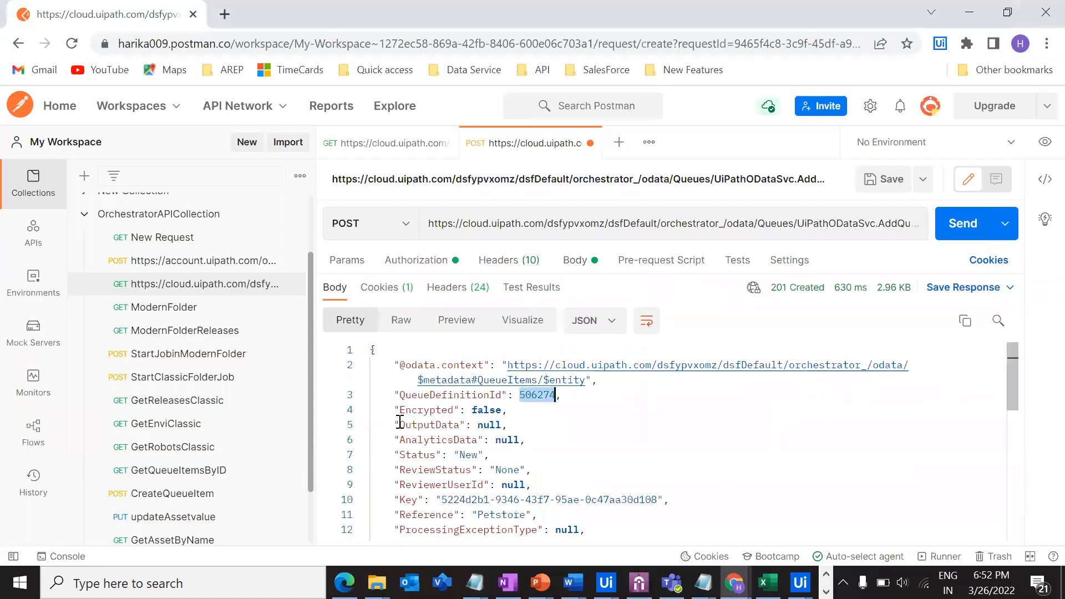
- Review the first fields of the response body, from QueueDefinitionId to Reference, paying attention to Status
left_click_drag(447, 397, 600, 397)
left_click(604, 424)
scroll(564, 468, "down", 1)
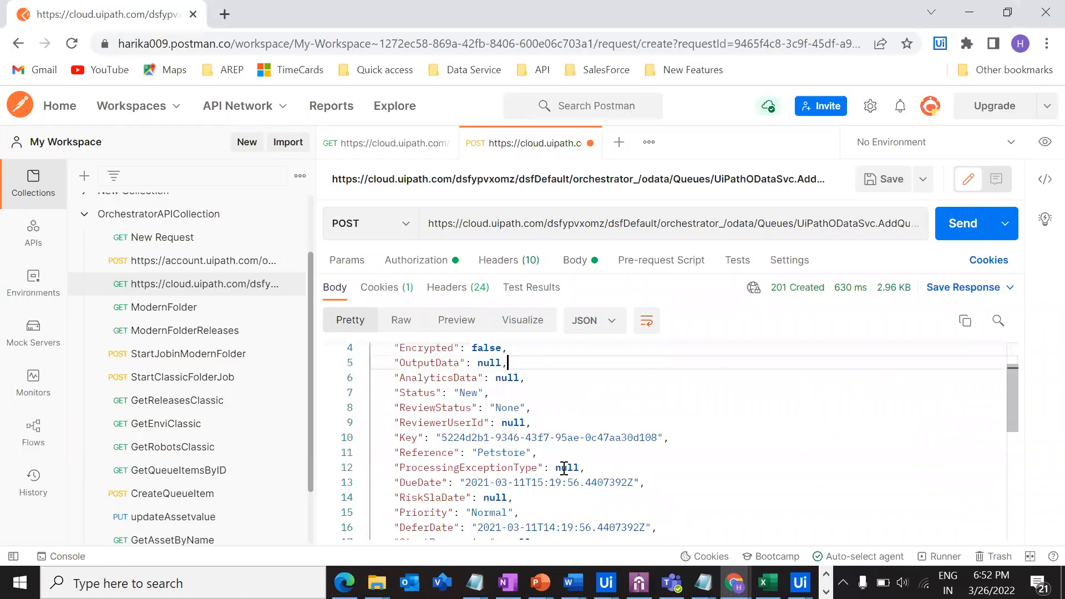
left_click_drag(393, 361, 497, 456)
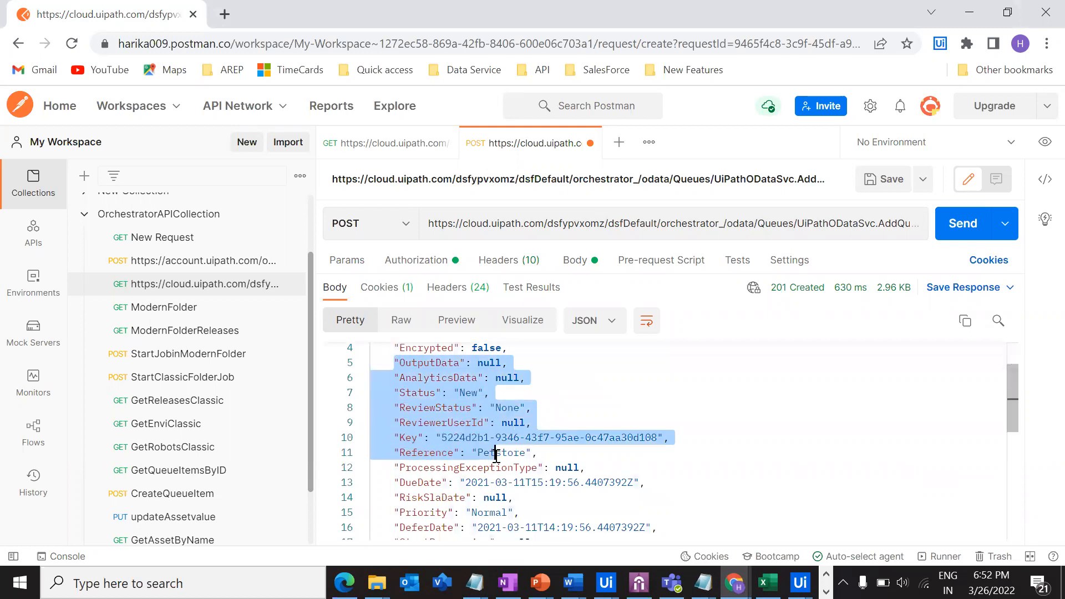
left_click(506, 497)
left_click_drag(399, 393, 509, 406)
left_click(655, 396)
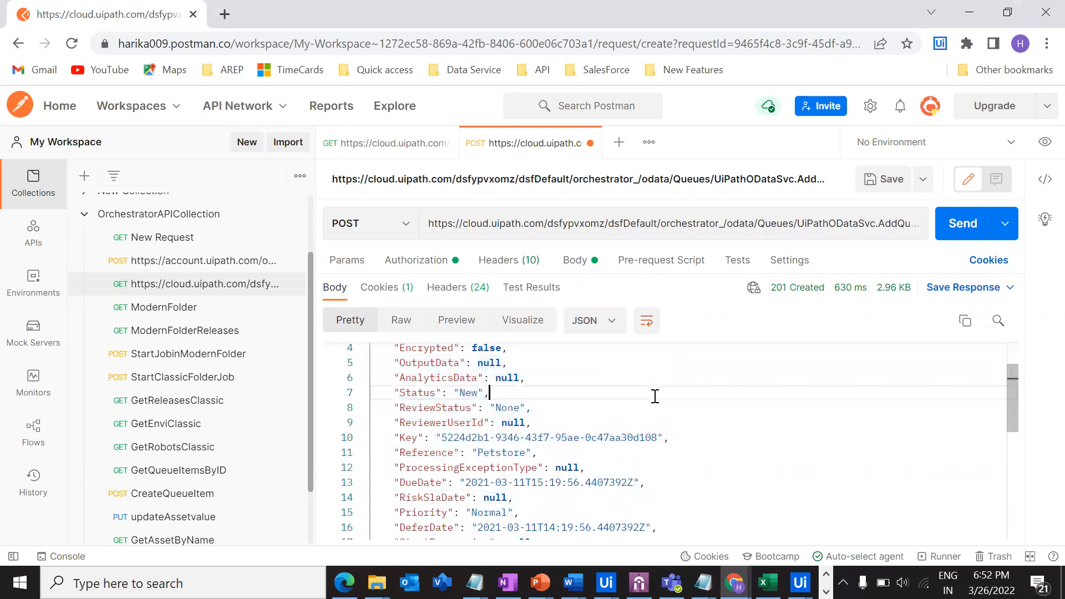
- Examine the Reference, DueDate and DeferDate fields in the response body
scroll(413, 425, "down", 1)
left_click_drag(400, 389, 544, 405)
left_click(399, 418)
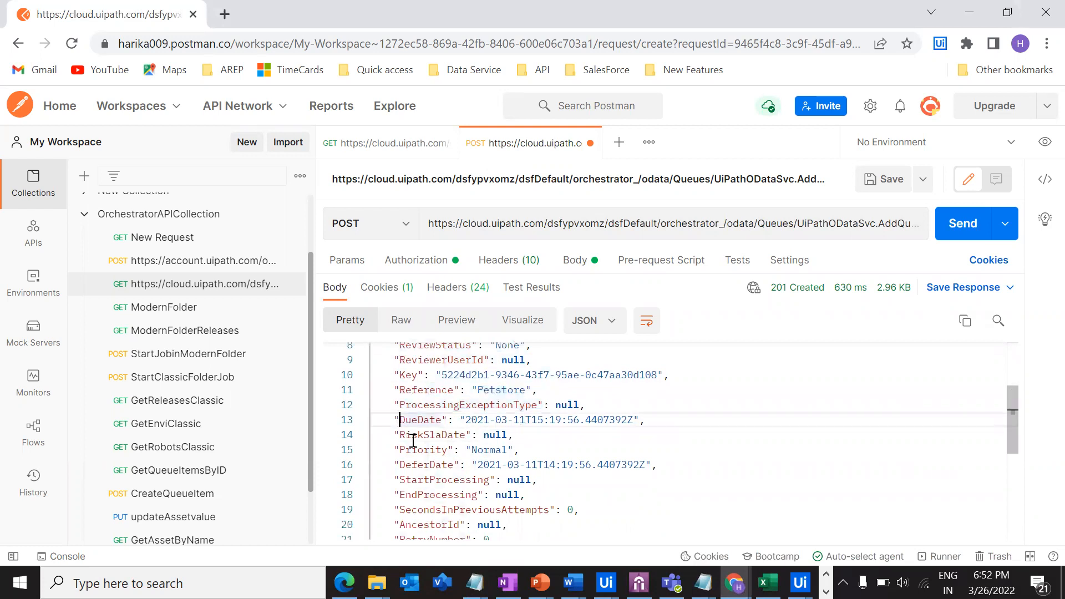
left_click_drag(399, 420, 604, 421)
left_click_drag(399, 464, 592, 465)
left_click(644, 493)
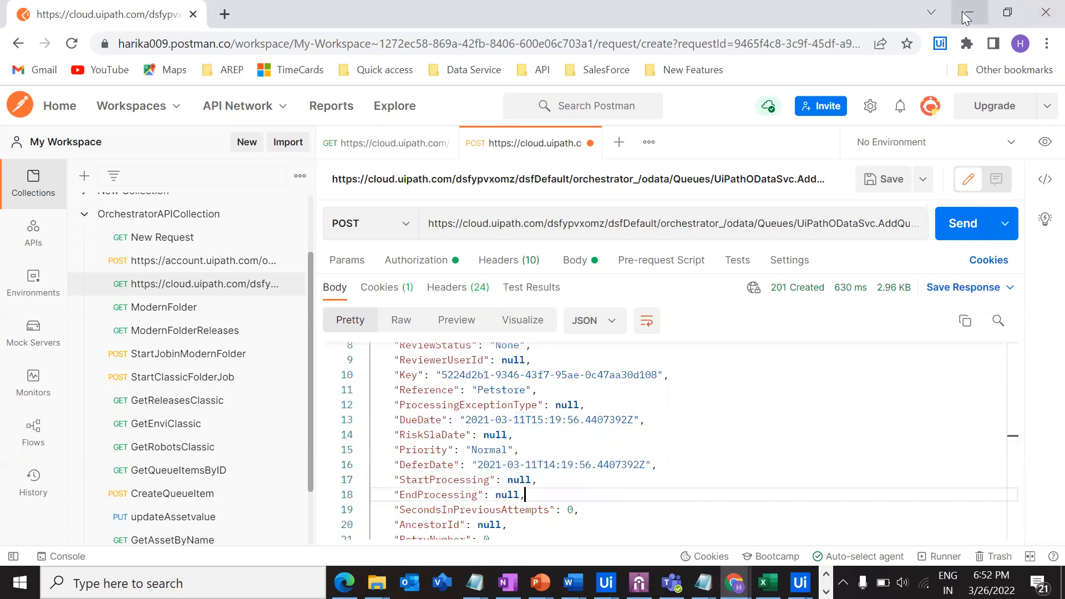
- Switch to UiPath Orchestrator, refresh the APITestQueue transactions and look at the actions available for the first one
left_click(968, 13)
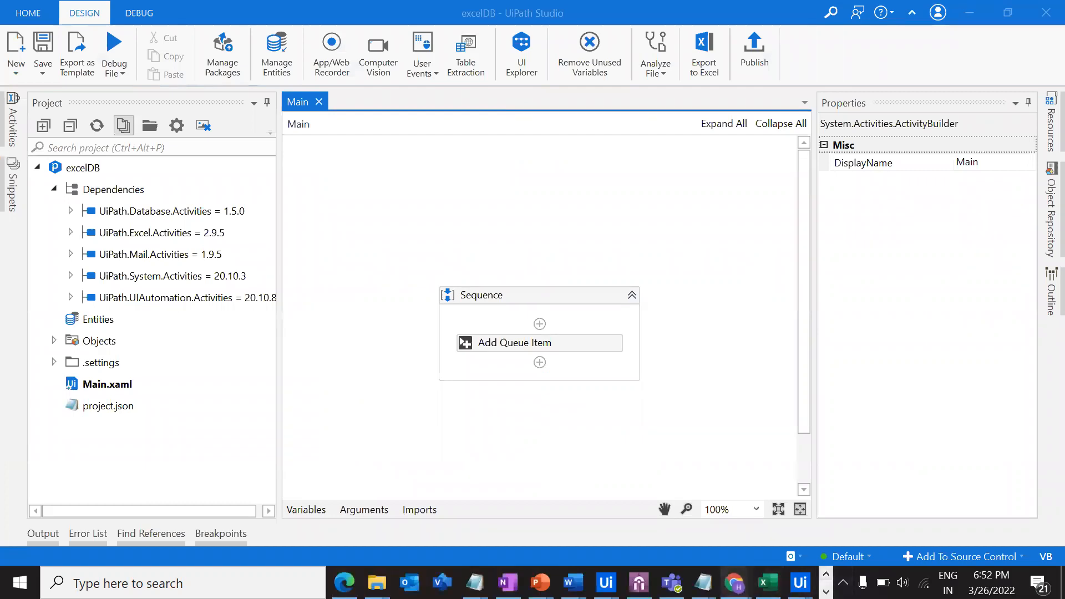
mouse_move(734, 583)
left_click(625, 525)
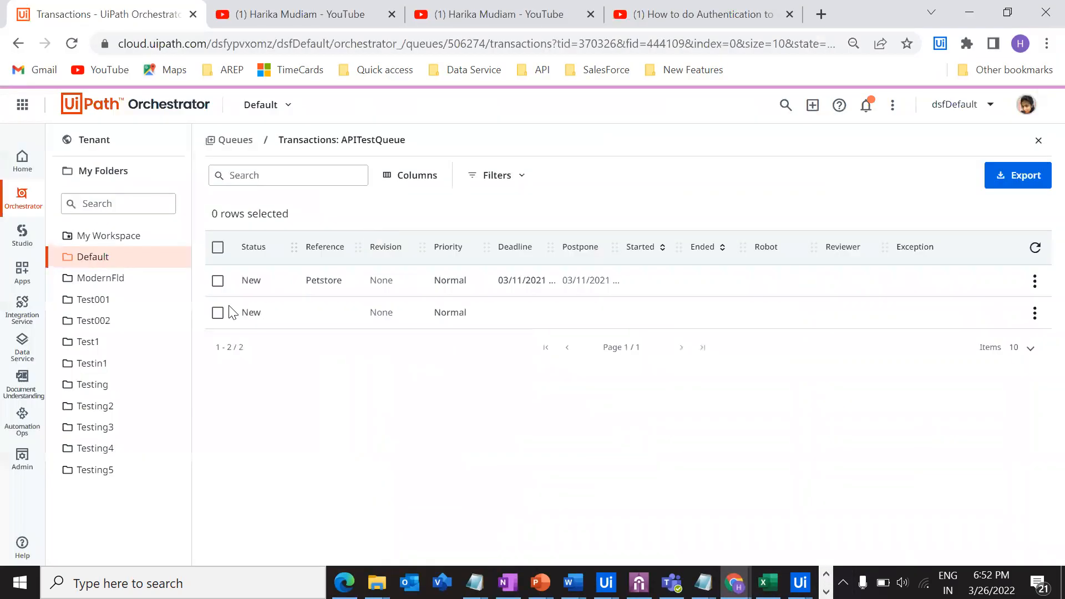
left_click(1035, 248)
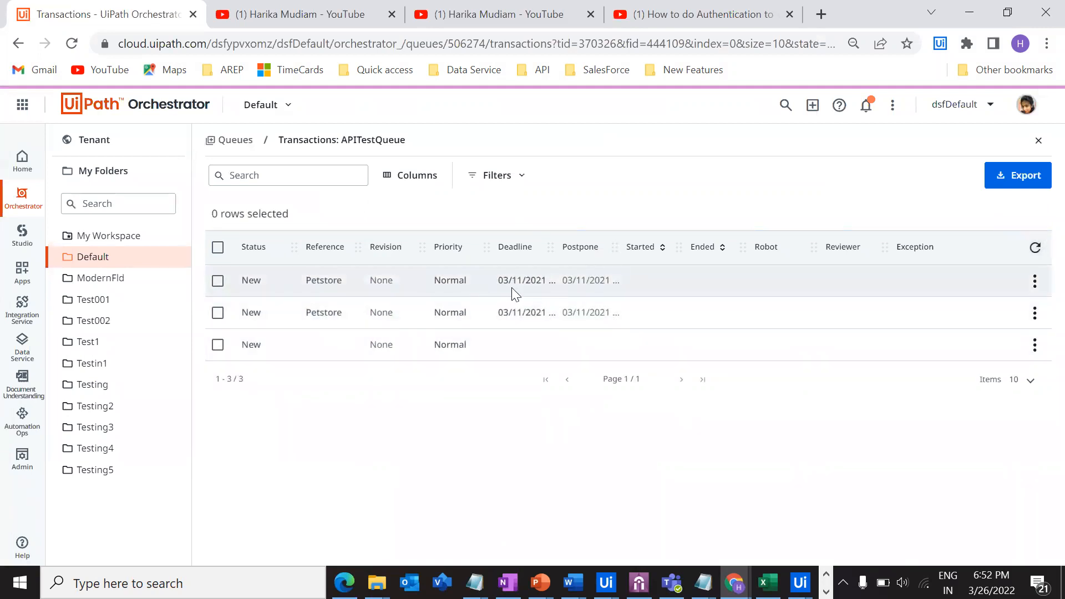
left_click(1035, 282)
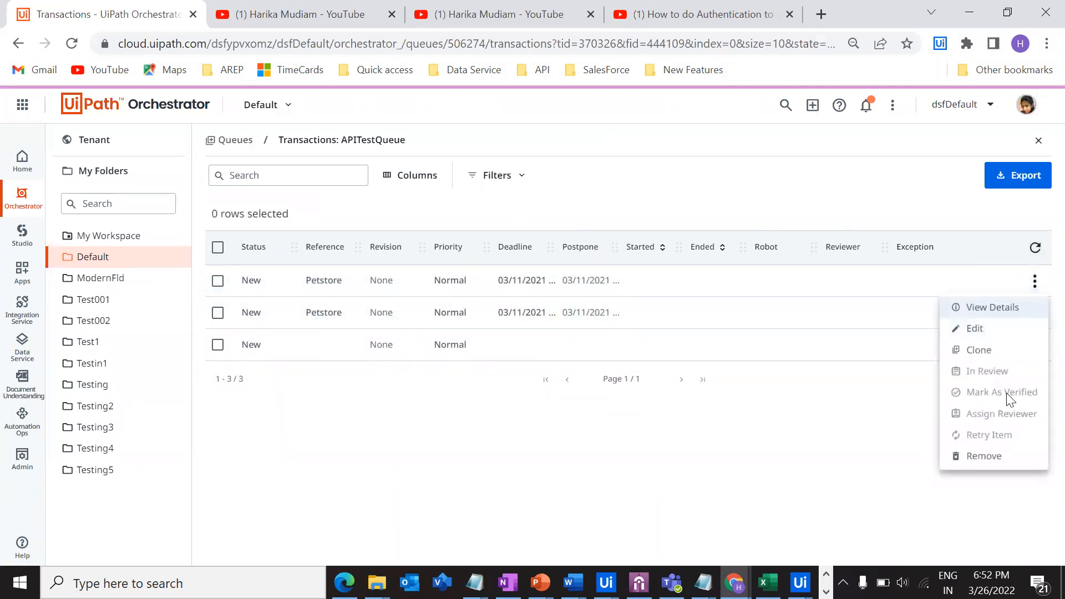
left_click(642, 516)
- Resize the transaction table's columns to make more room for the Deadline and Postpone dates, narrowing the Priority column
left_click_drag(549, 247, 651, 287)
left_click_drag(615, 247, 779, 244)
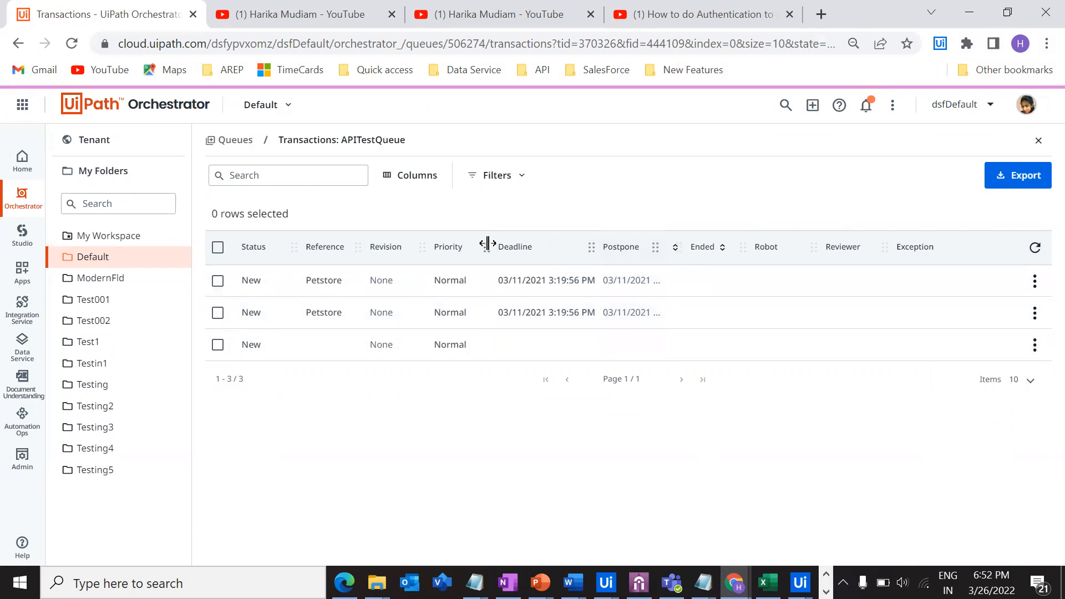
left_click_drag(486, 246, 330, 248)
left_click_drag(590, 244, 567, 245)
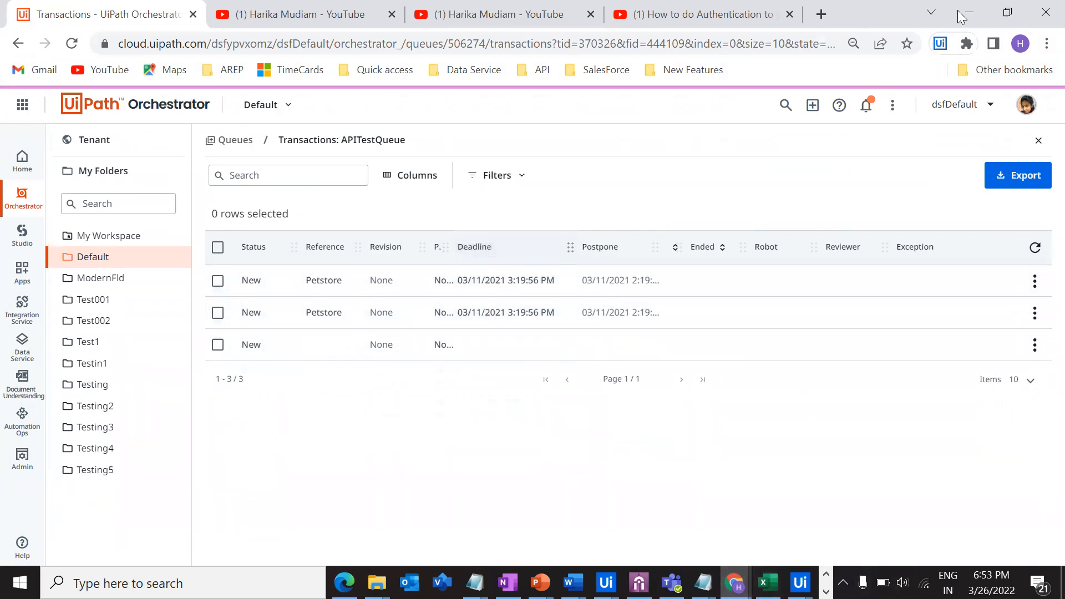
- Return to Postman and check the DeferDate value in the request body
left_click(735, 582)
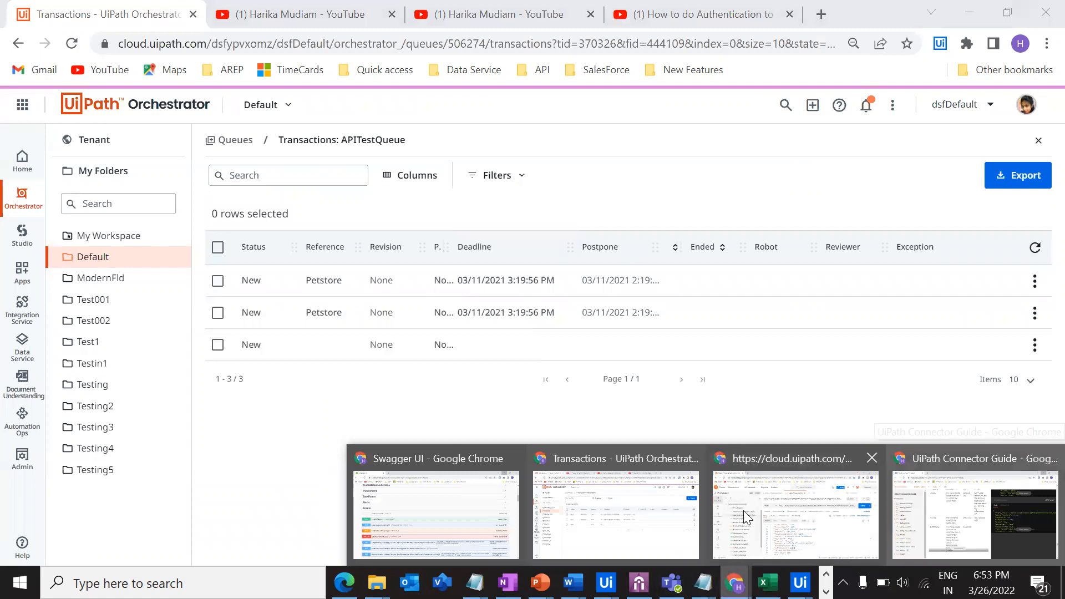
left_click(744, 511)
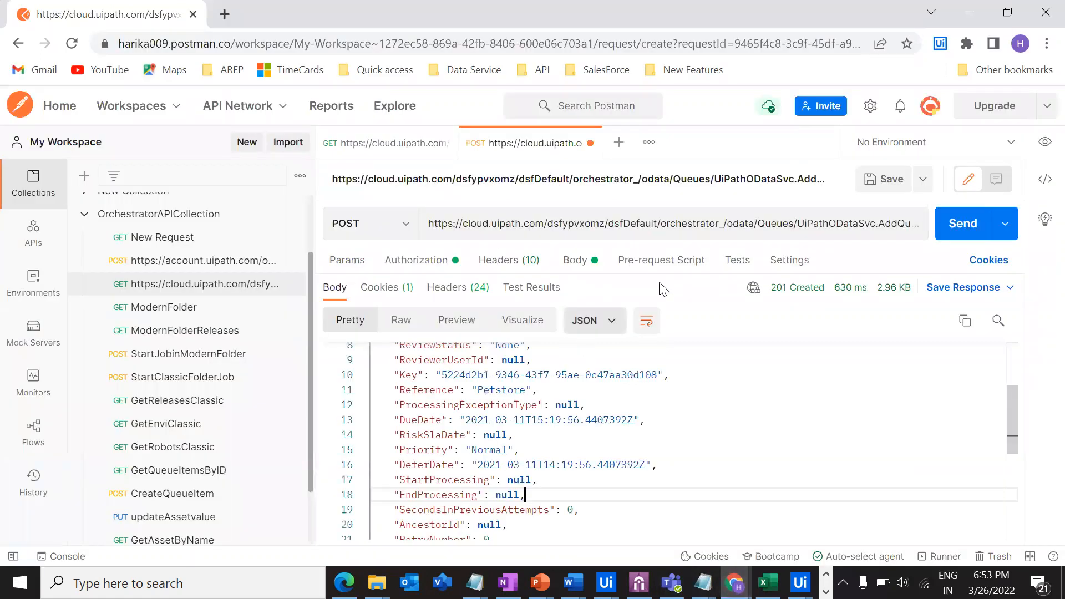
left_click(576, 261)
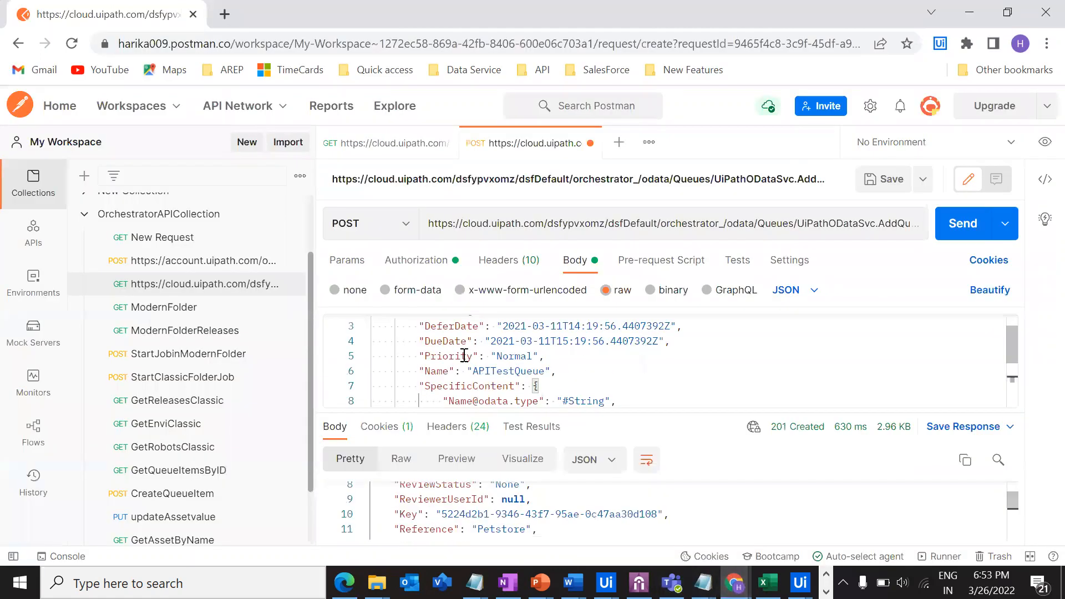
left_click_drag(552, 326, 598, 326)
left_click(617, 366)
left_click(575, 377)
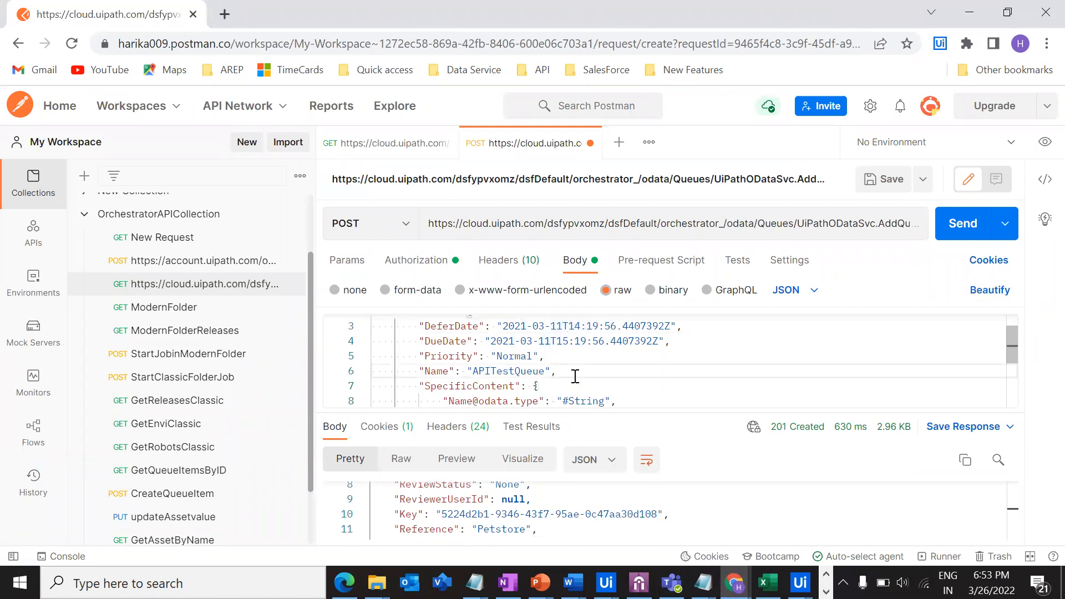
- Switch to UiPath Orchestrator and check the first transaction's Deadline and Postpone dates against the request
left_click(970, 13)
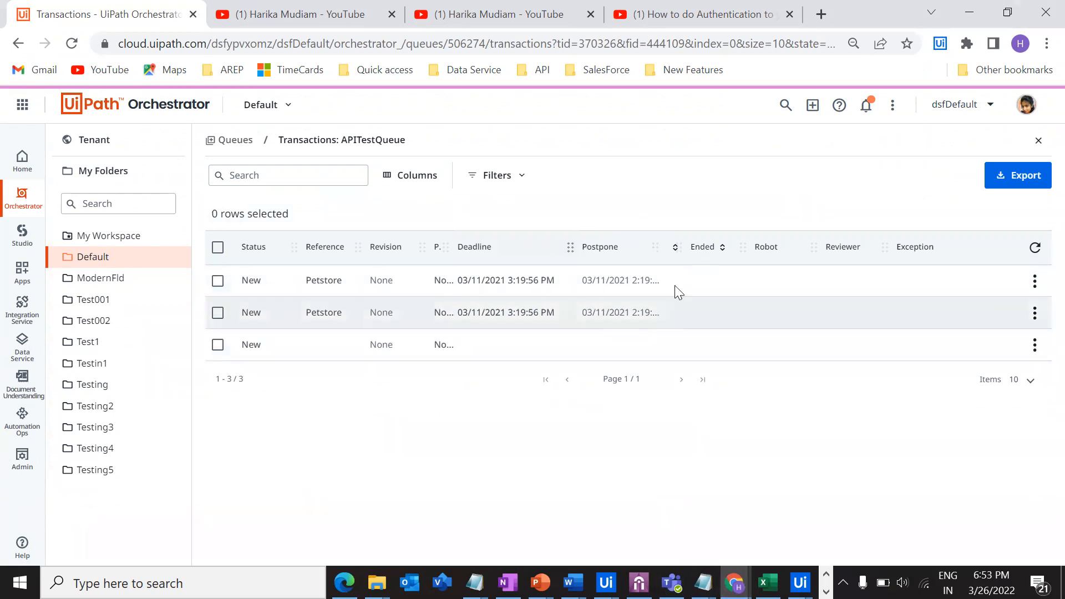
left_click_drag(485, 280, 548, 280)
left_click(525, 397)
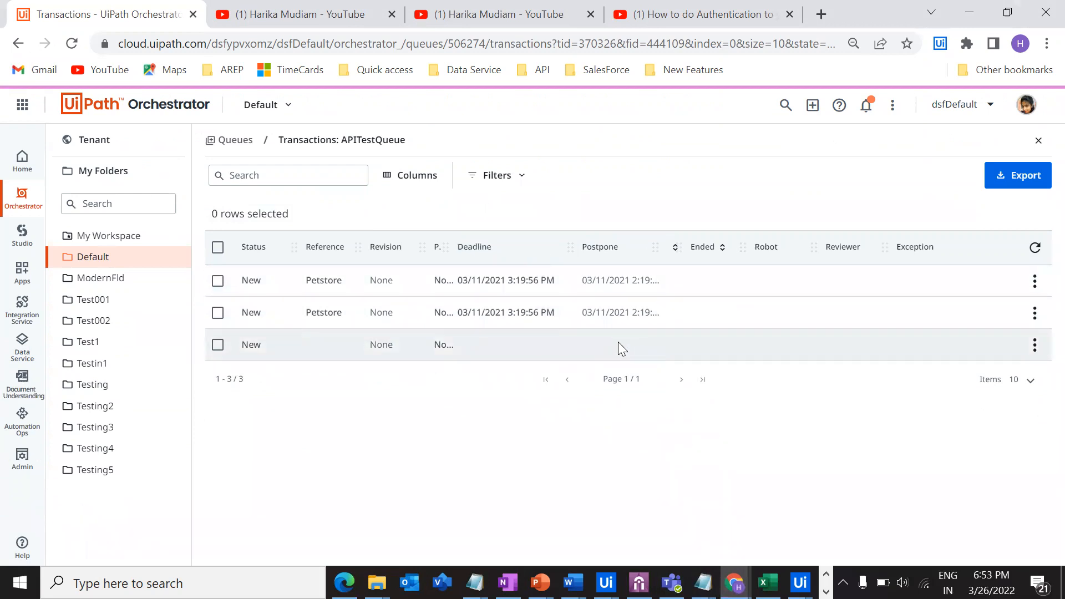
- Return to Postman, recheck DeferDate and DueDate in the request body, and enlarge the response area
left_click(968, 12)
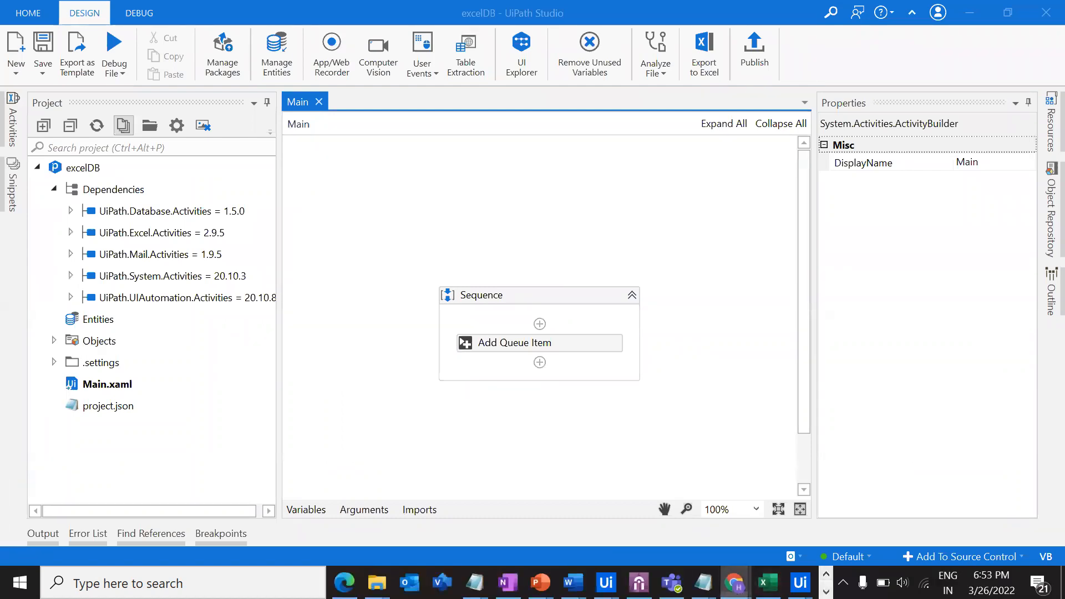
mouse_move(735, 583)
left_click(745, 478)
left_click_drag(425, 327, 490, 341)
left_click(561, 357)
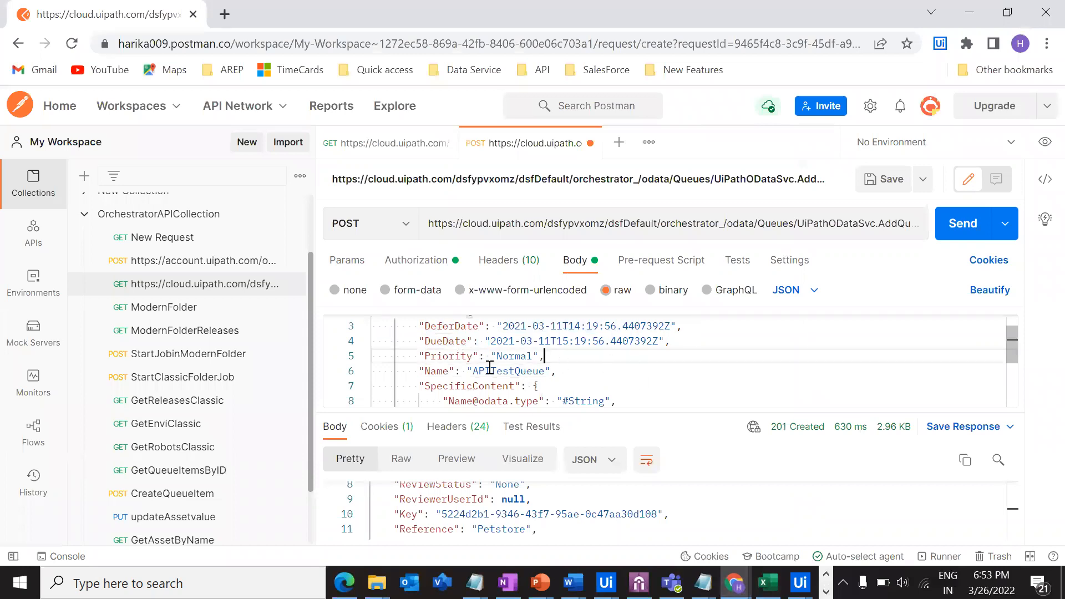
left_click_drag(714, 413, 711, 340)
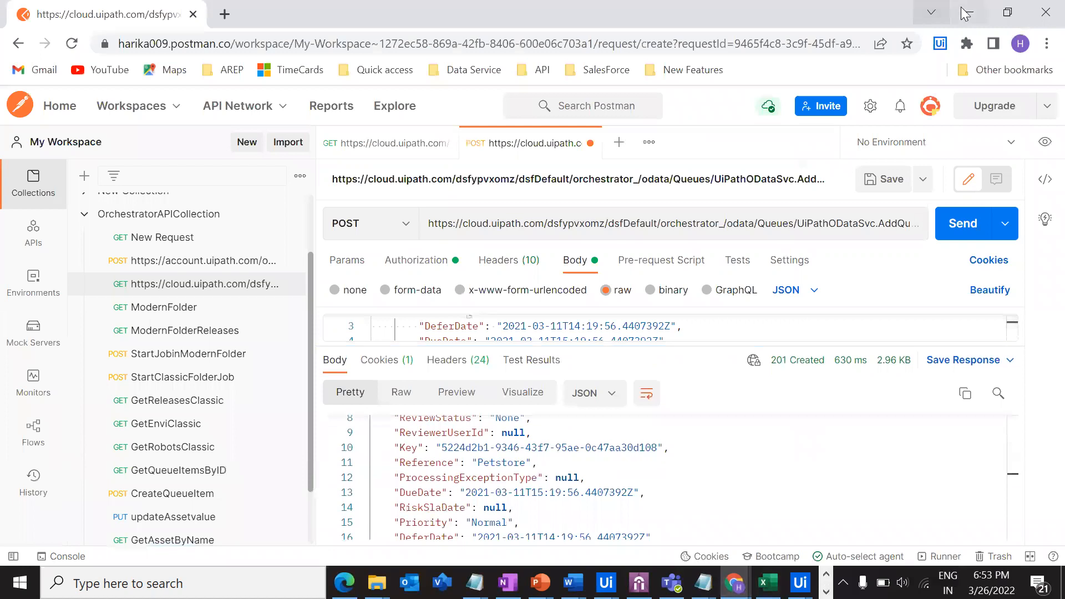
- Switch to UiPath Orchestrator and open the details of the first Petstore transaction in APITestQueue
left_click(969, 13)
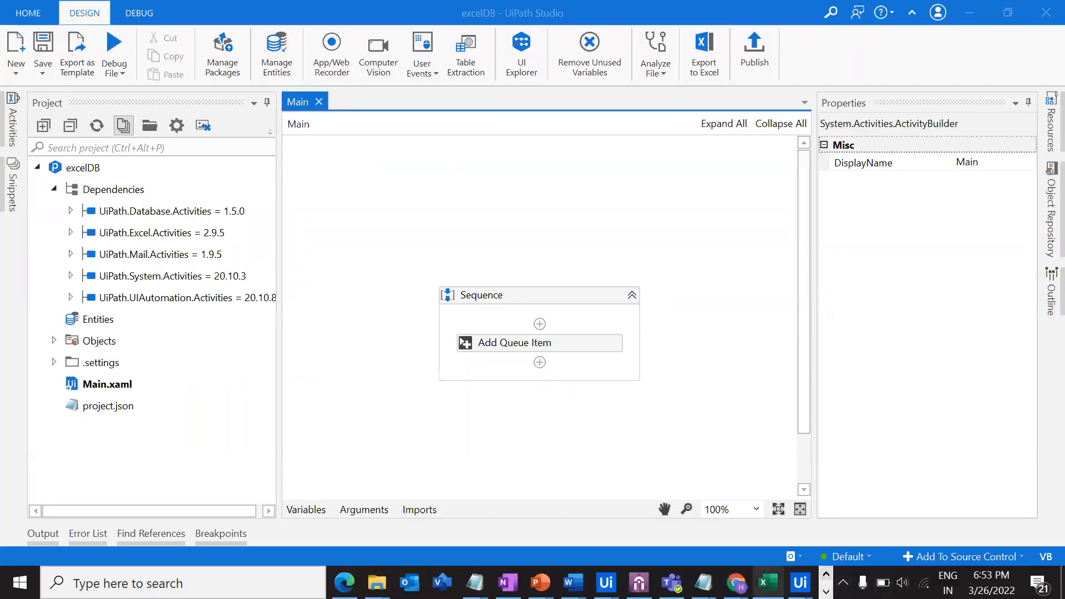
mouse_move(735, 583)
left_click(821, 530)
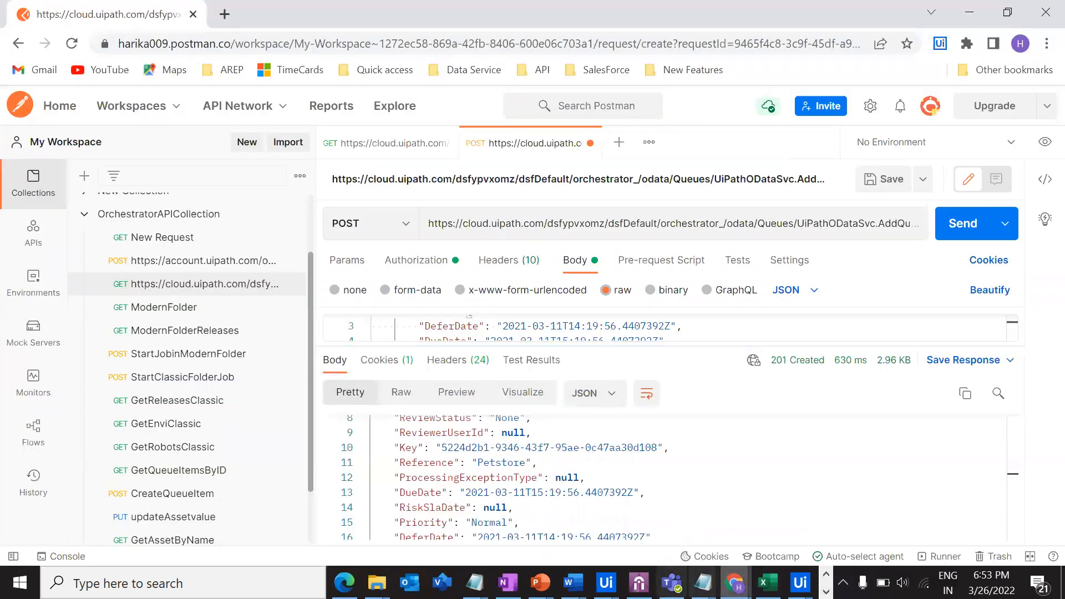
left_click(610, 523)
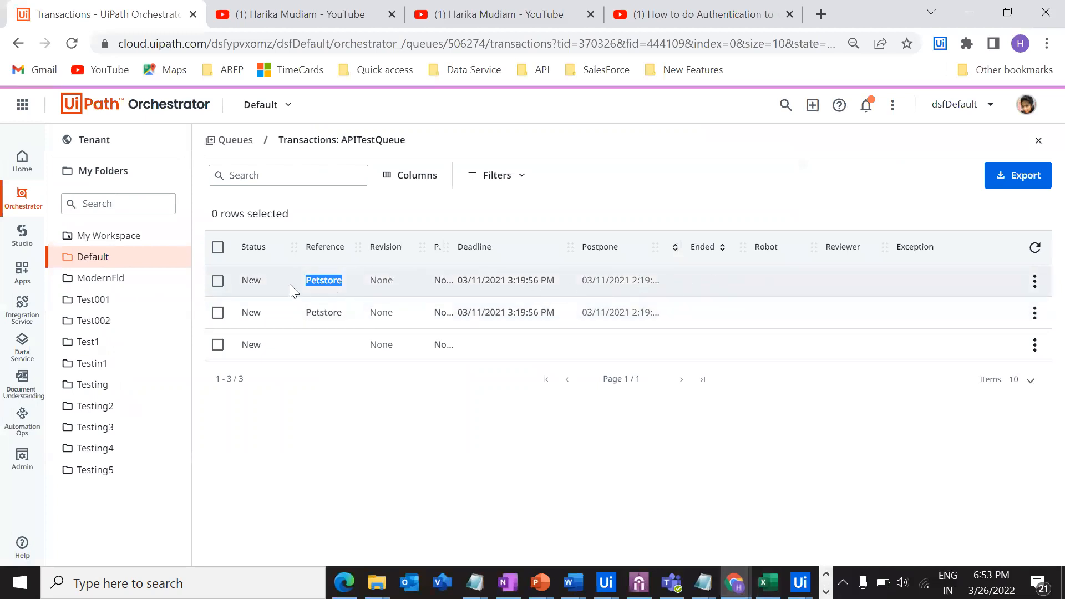
left_click(1035, 281)
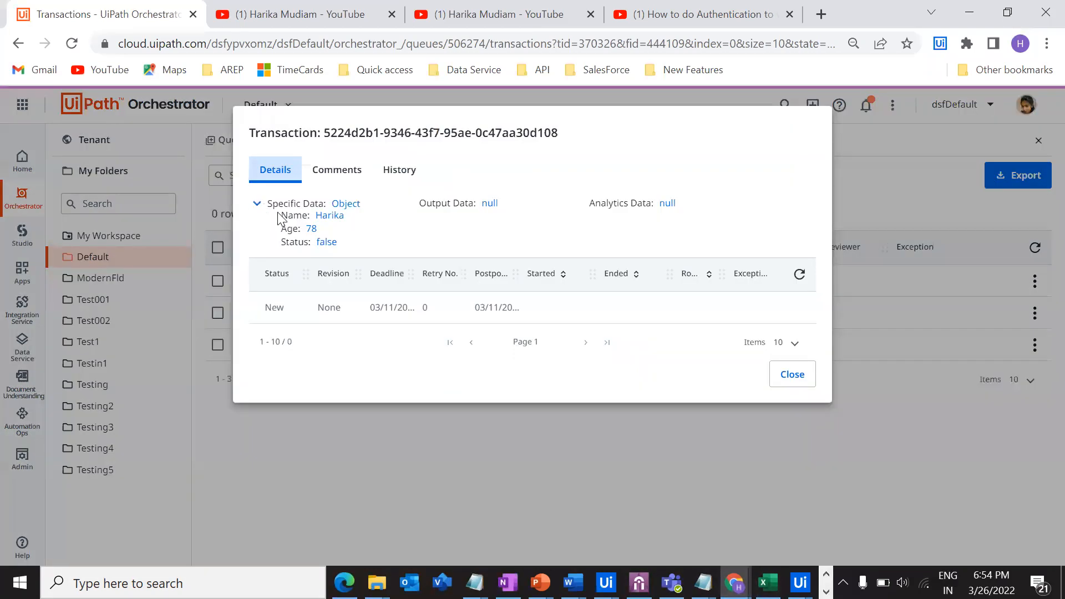
- Examine the Name, Age and Status entries in the transaction's specific data, then close its details
left_click_drag(280, 215, 351, 223)
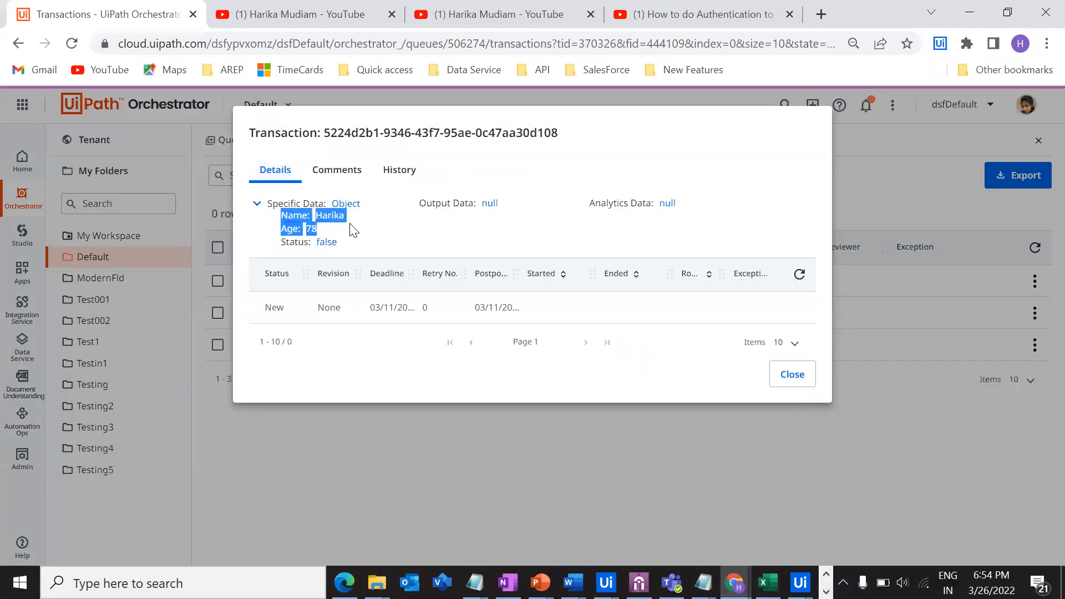
left_click(350, 238)
left_click_drag(280, 214, 340, 248)
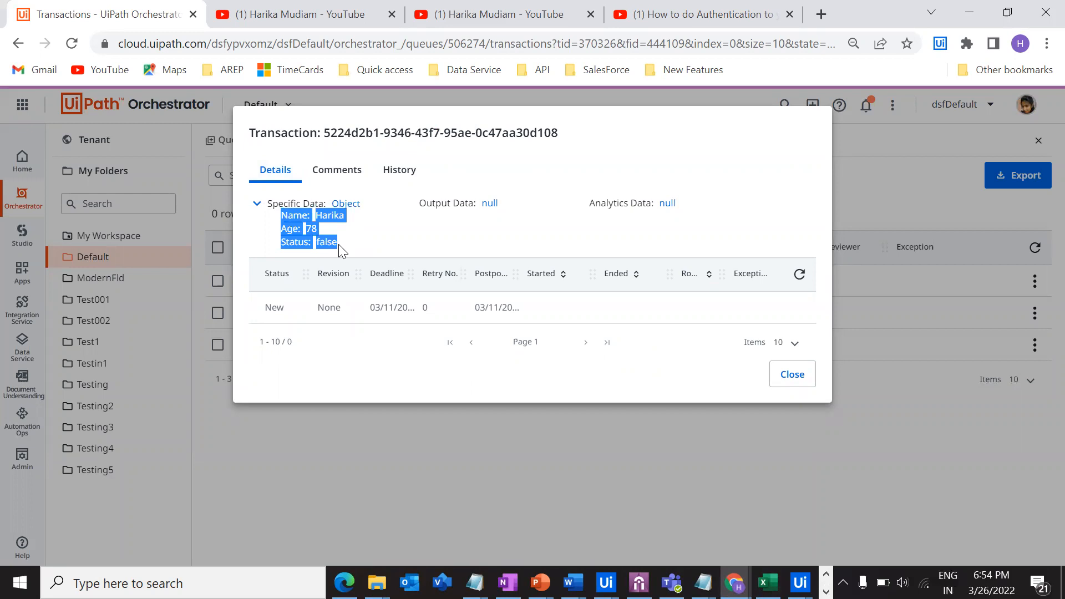
left_click(376, 230)
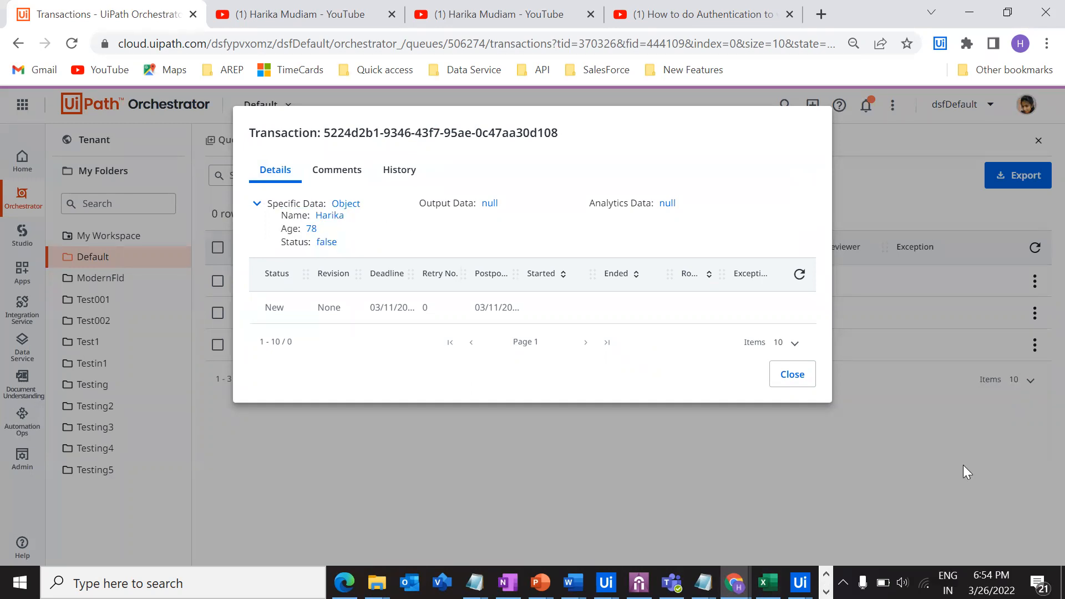
left_click(794, 380)
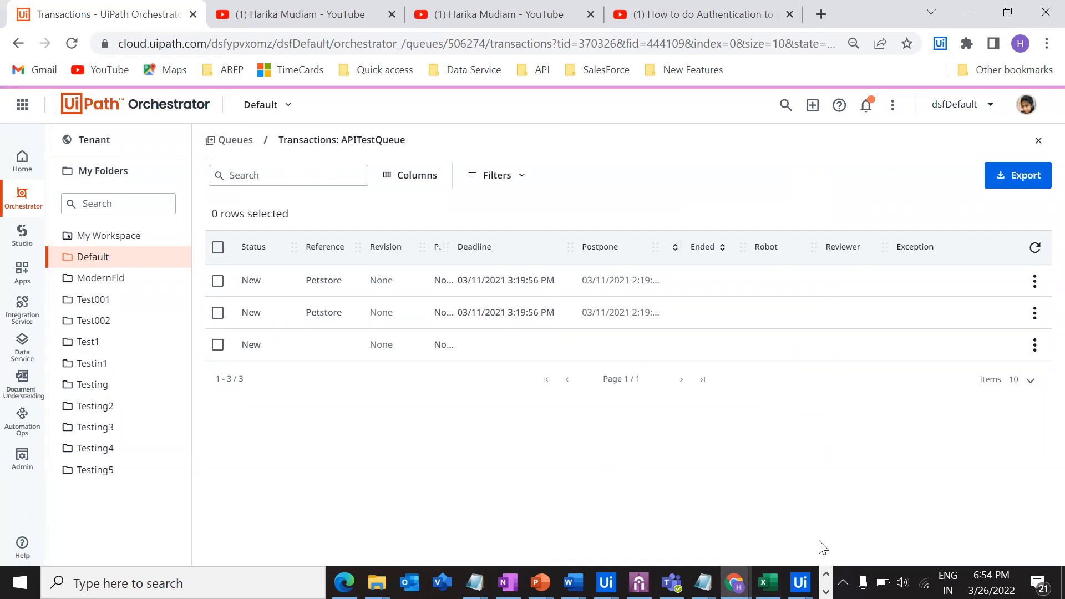
- Return to Postman and examine the QueueDefinitionId field at the start of the response body
mouse_move(735, 583)
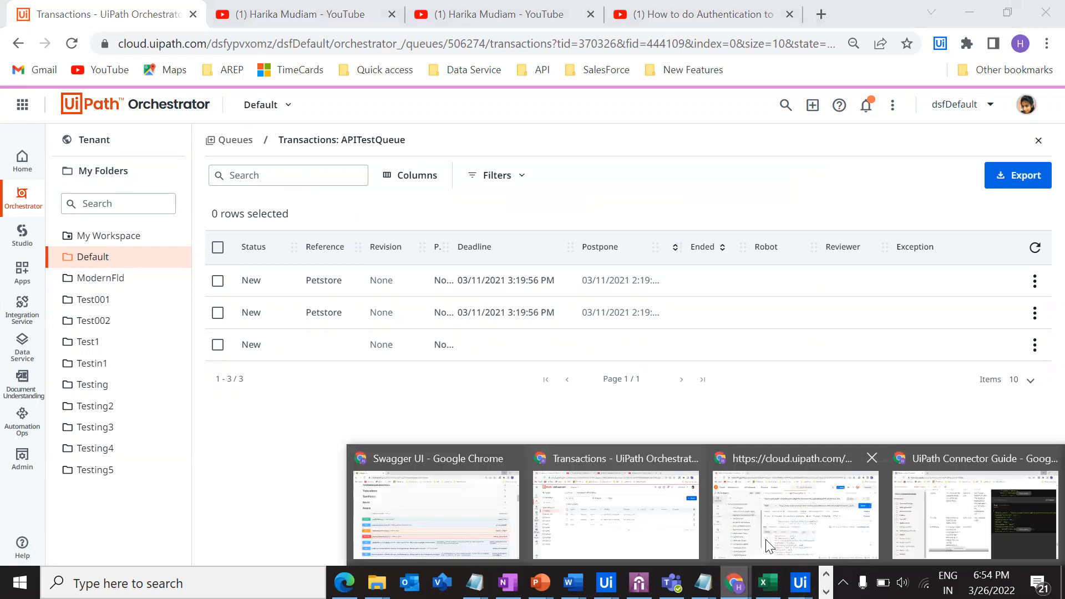
left_click(831, 515)
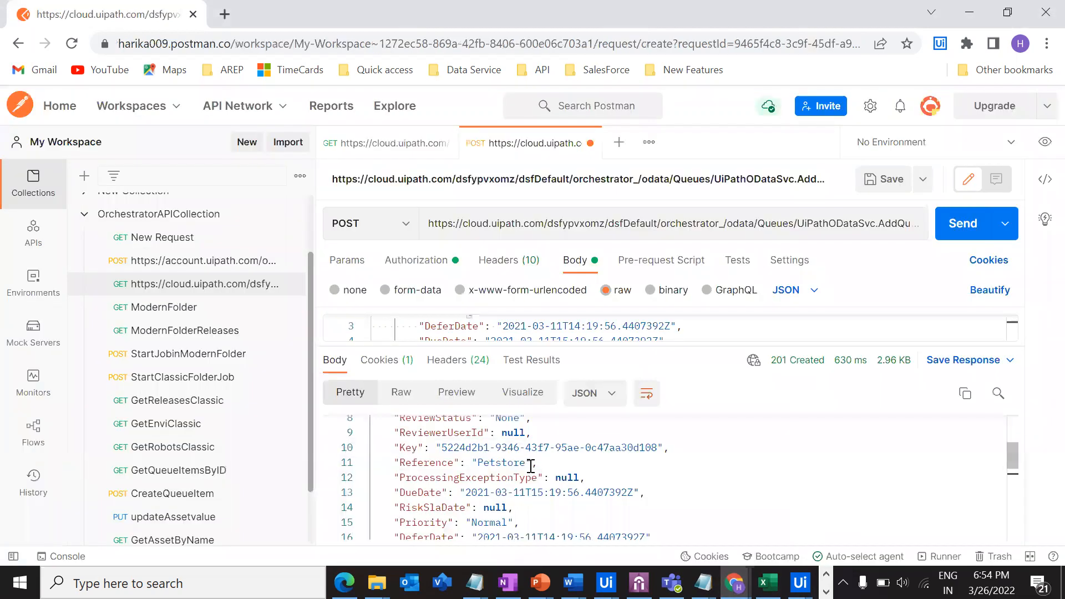
scroll(424, 493, "up", 3)
left_click_drag(425, 468, 562, 467)
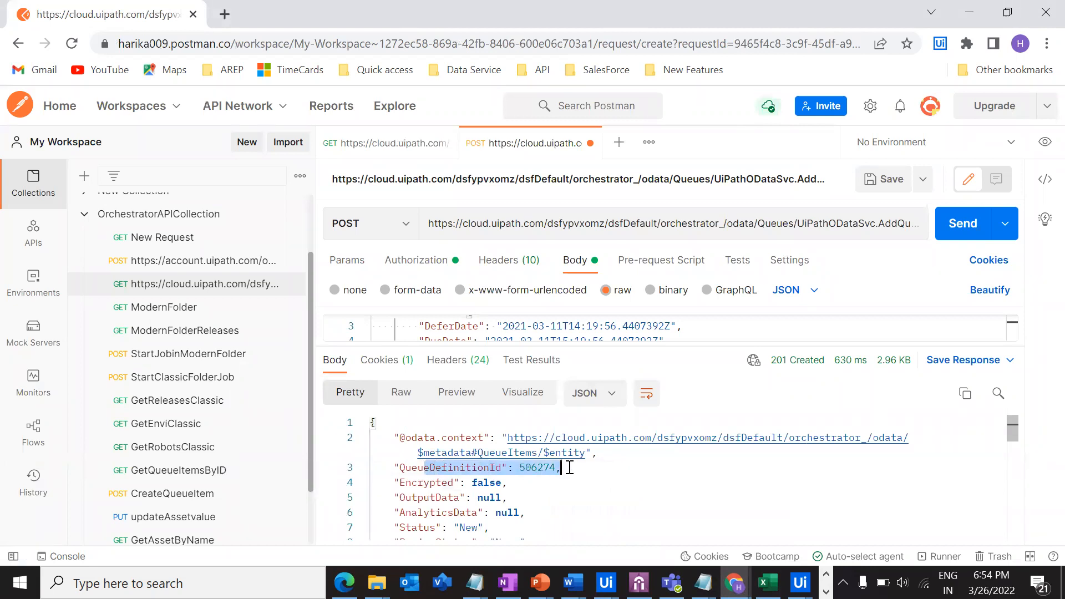
left_click(575, 468)
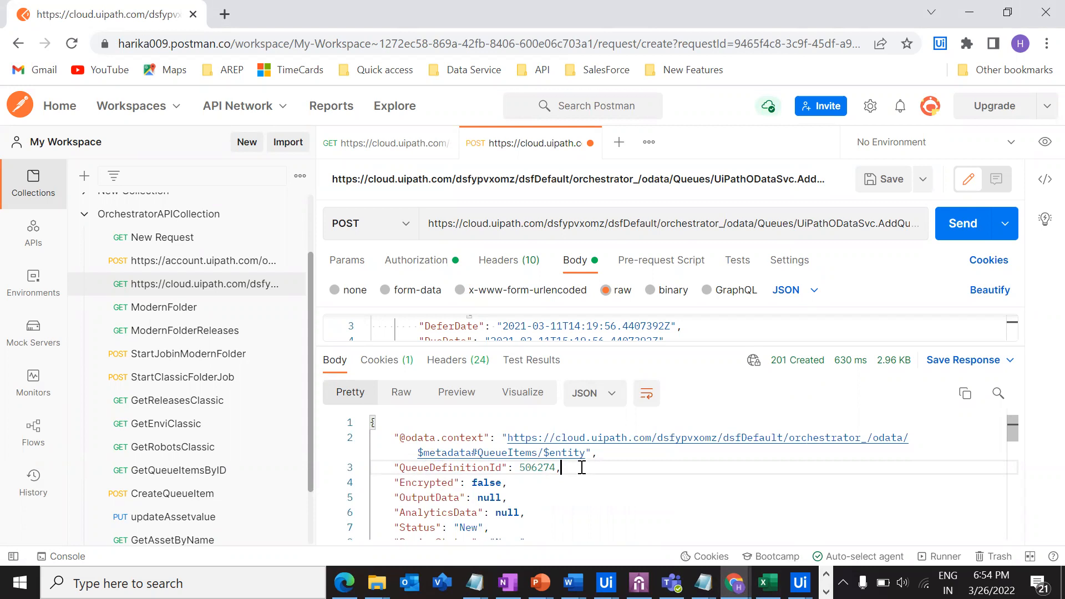
left_click_drag(408, 468, 590, 468)
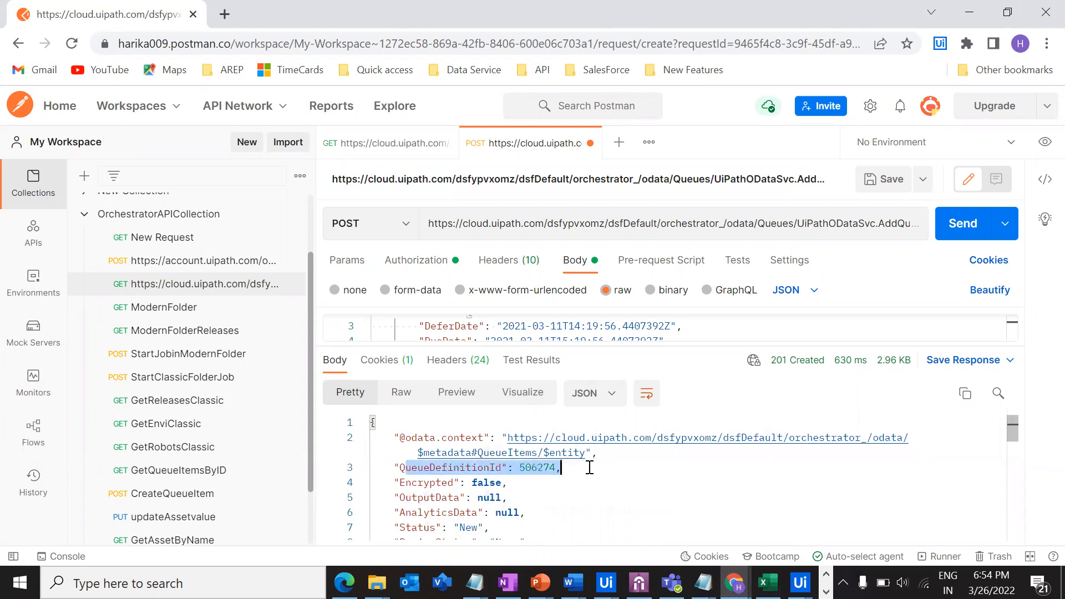
left_click(594, 477)
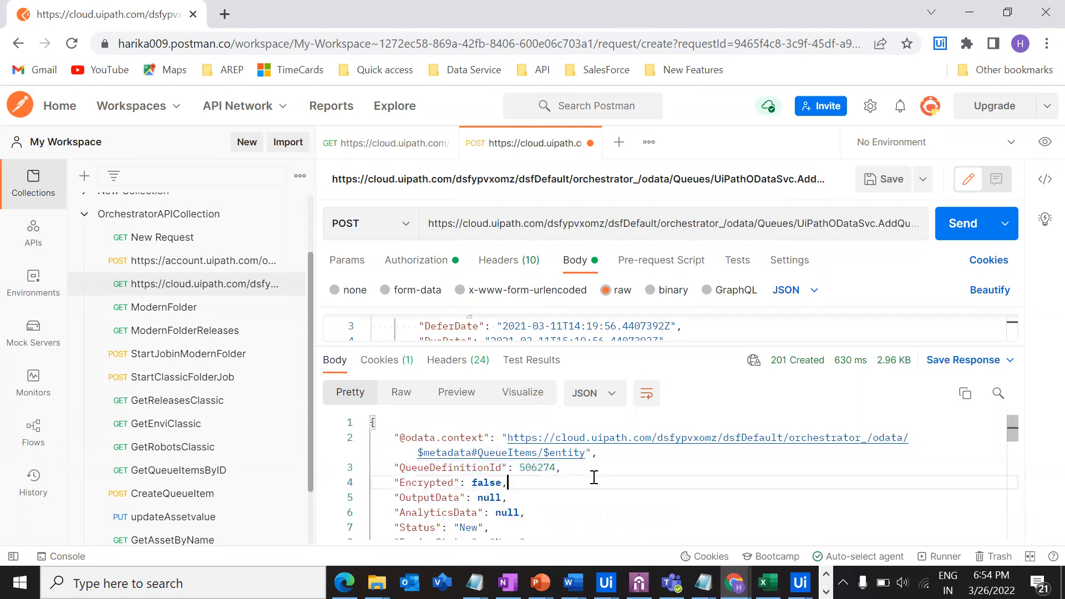